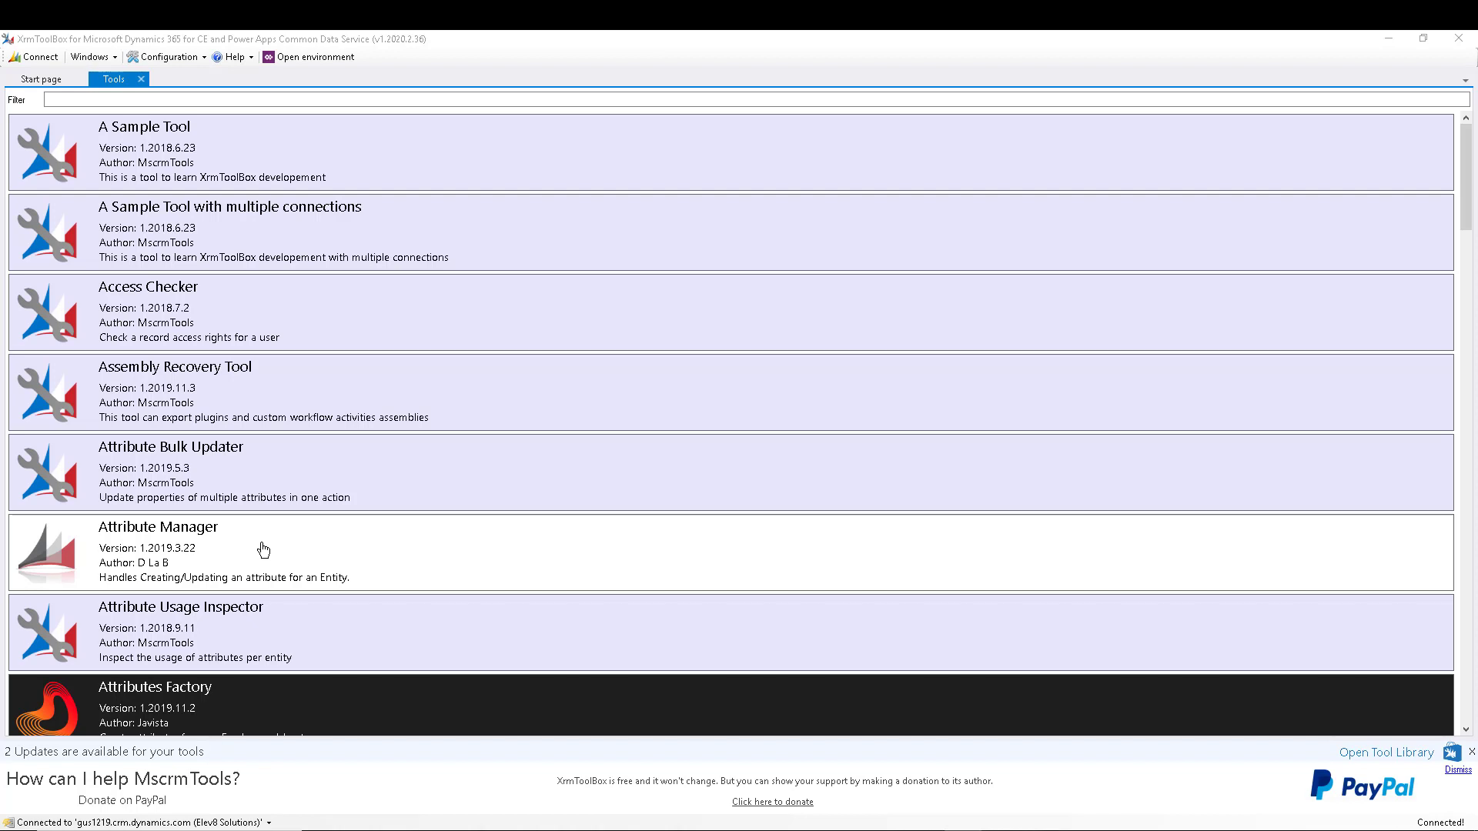
- Load Account's Representative lookup in Attribute Manager, then switch to the browser's Active Accounts list
{"action": "left_click", "coordinate": [263, 549]}
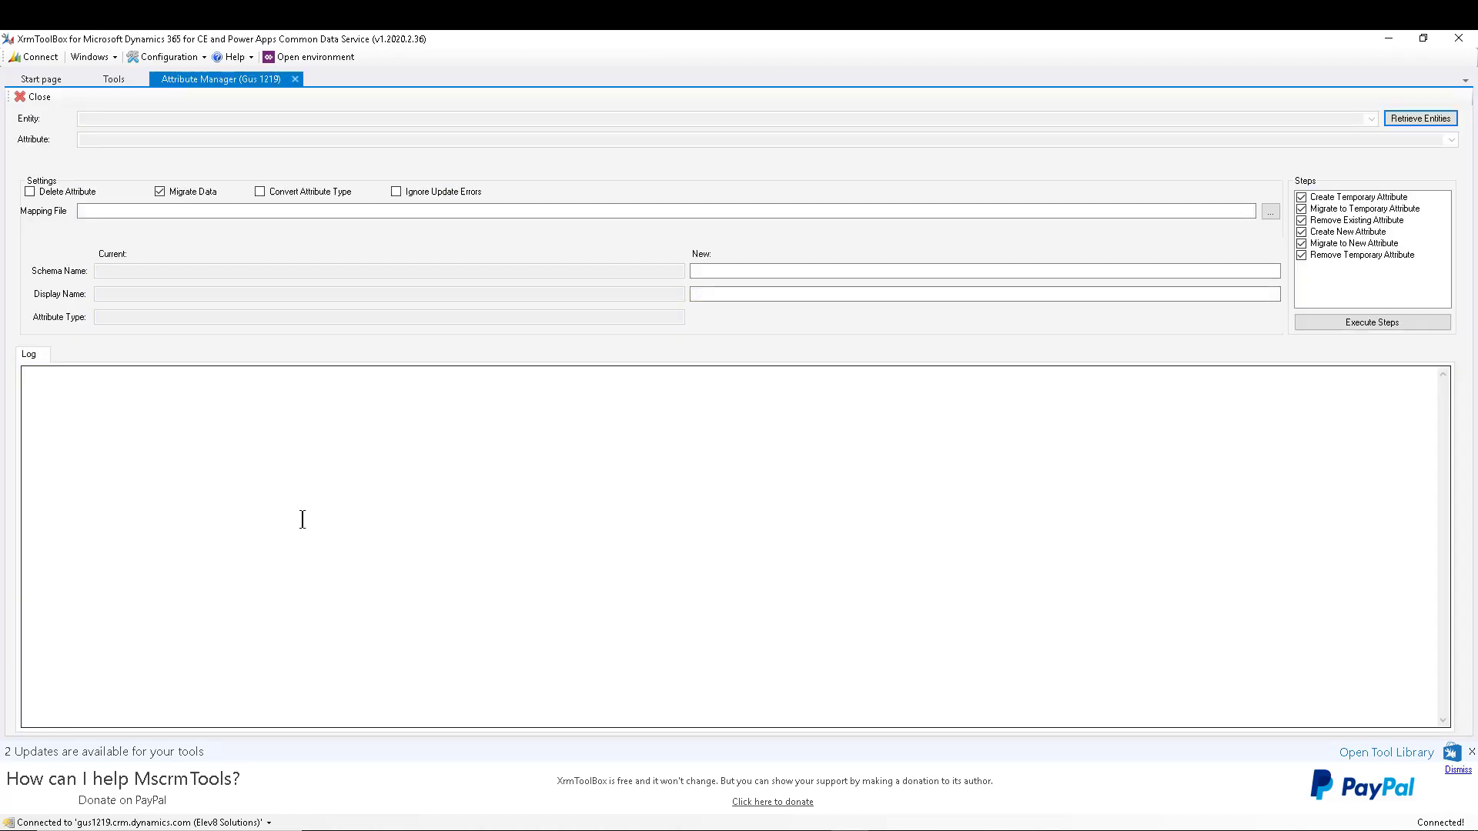
{"action": "left_click", "coordinate": [1397, 119]}
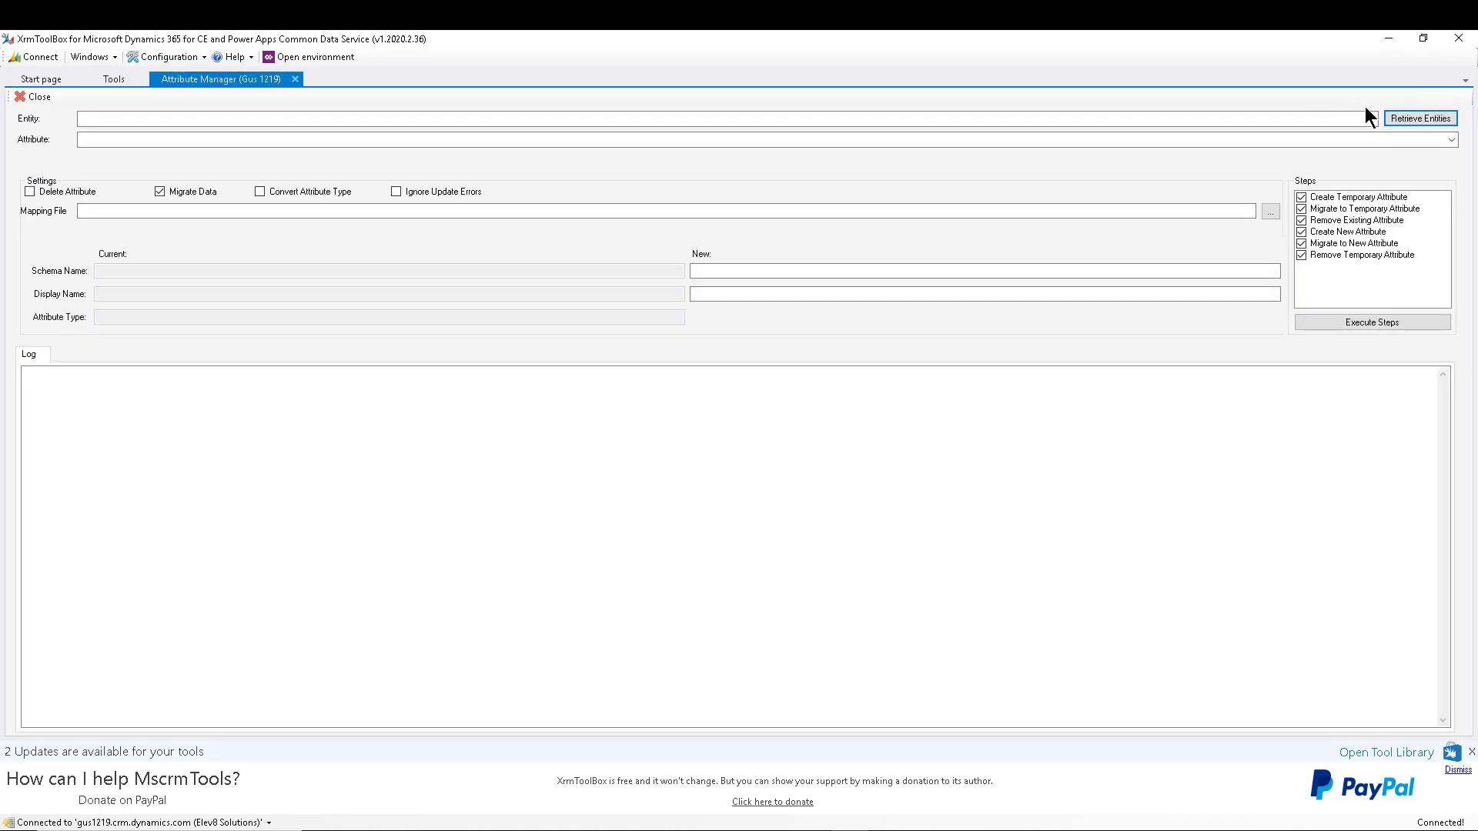
{"action": "left_click", "coordinate": [1370, 117]}
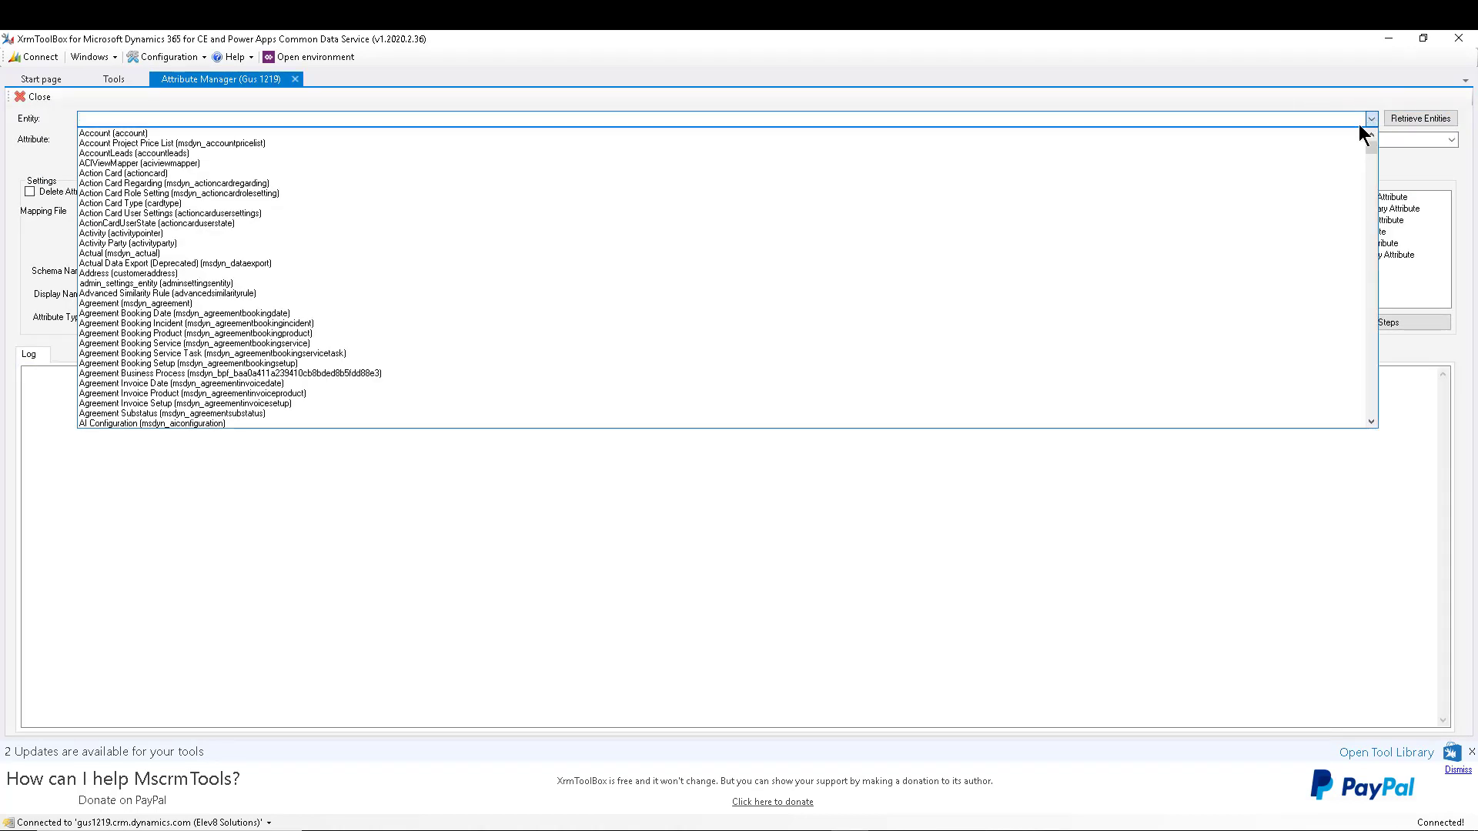
{"action": "left_click", "coordinate": [1336, 135]}
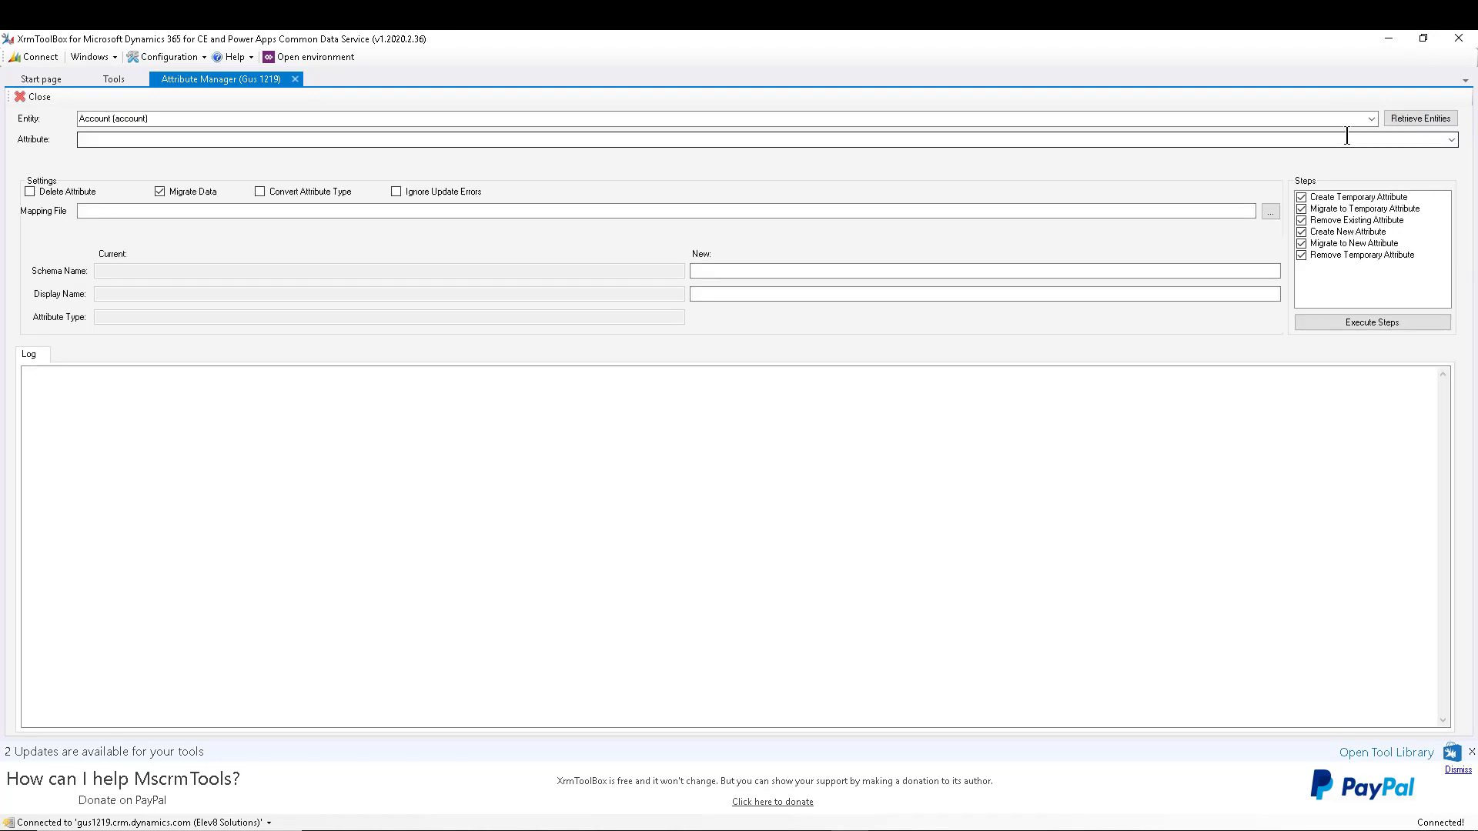
{"action": "left_click", "coordinate": [1451, 139]}
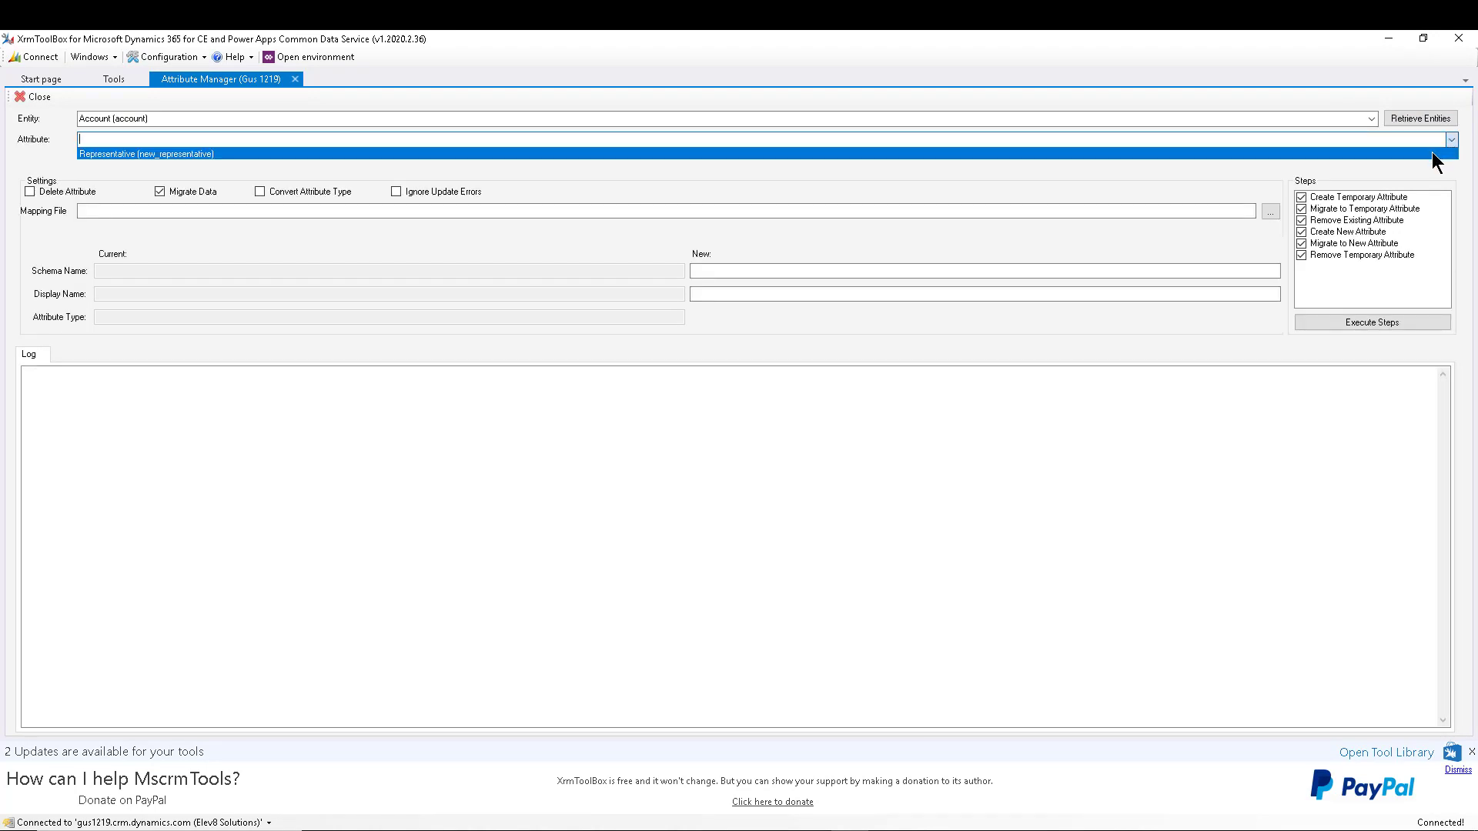
{"action": "left_click", "coordinate": [1438, 154]}
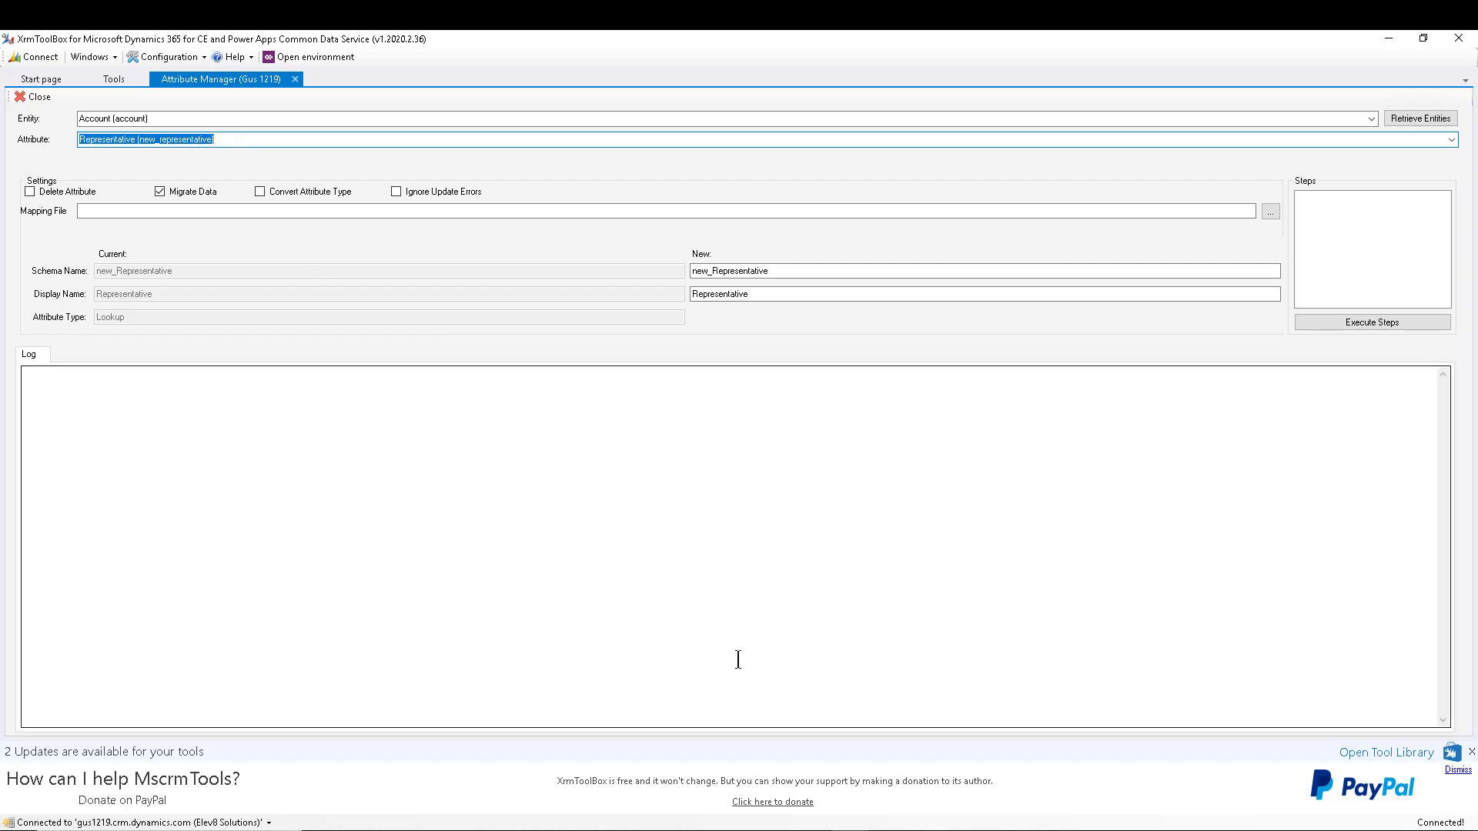
{"action": "left_click", "coordinate": [810, 830]}
{"action": "left_click", "coordinate": [671, 769]}
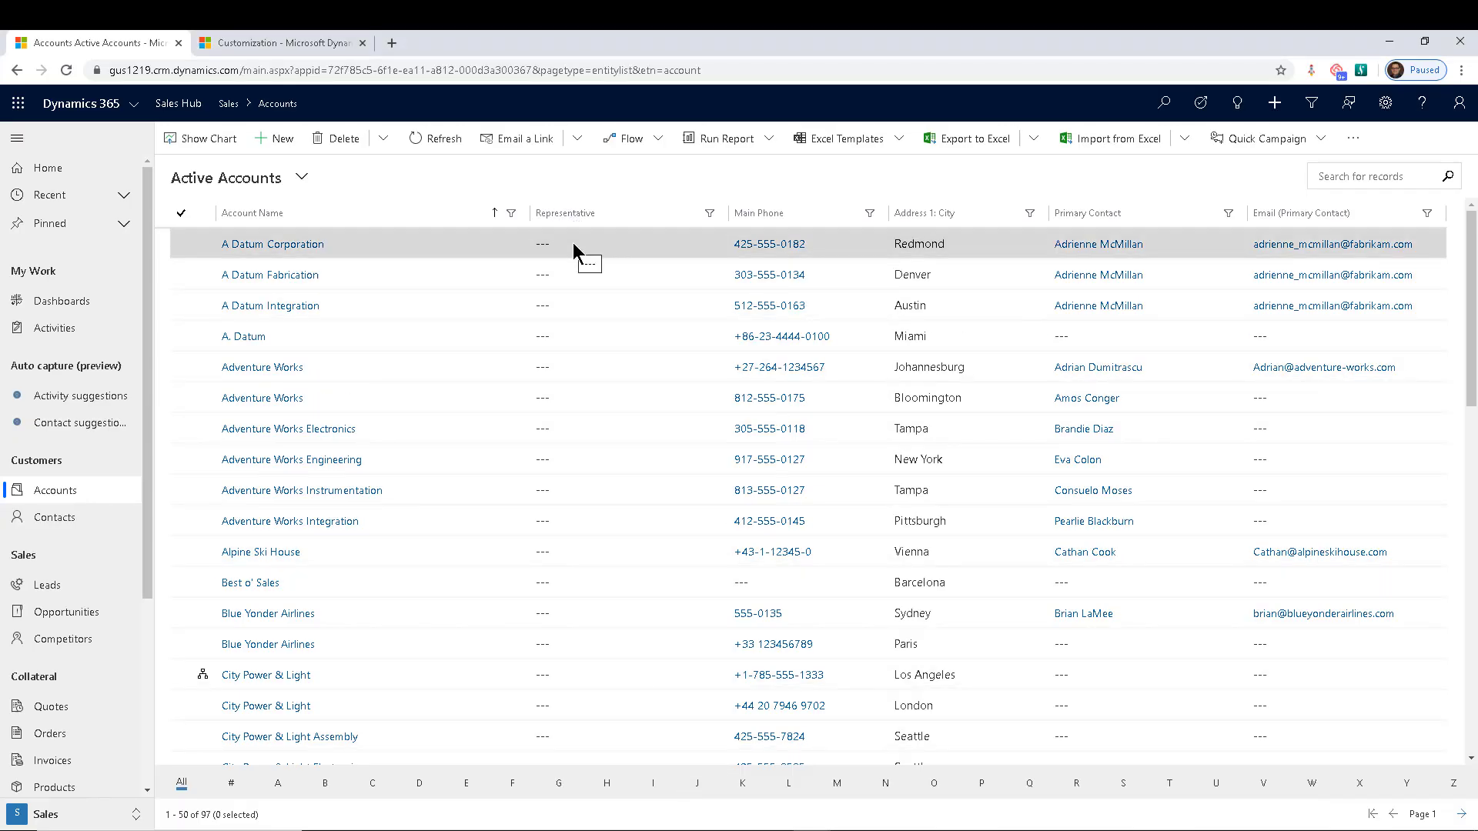
- Pick a contact as Representative on A Datum Corporation, save, and go back to Accounts
{"action": "left_click", "coordinate": [304, 244]}
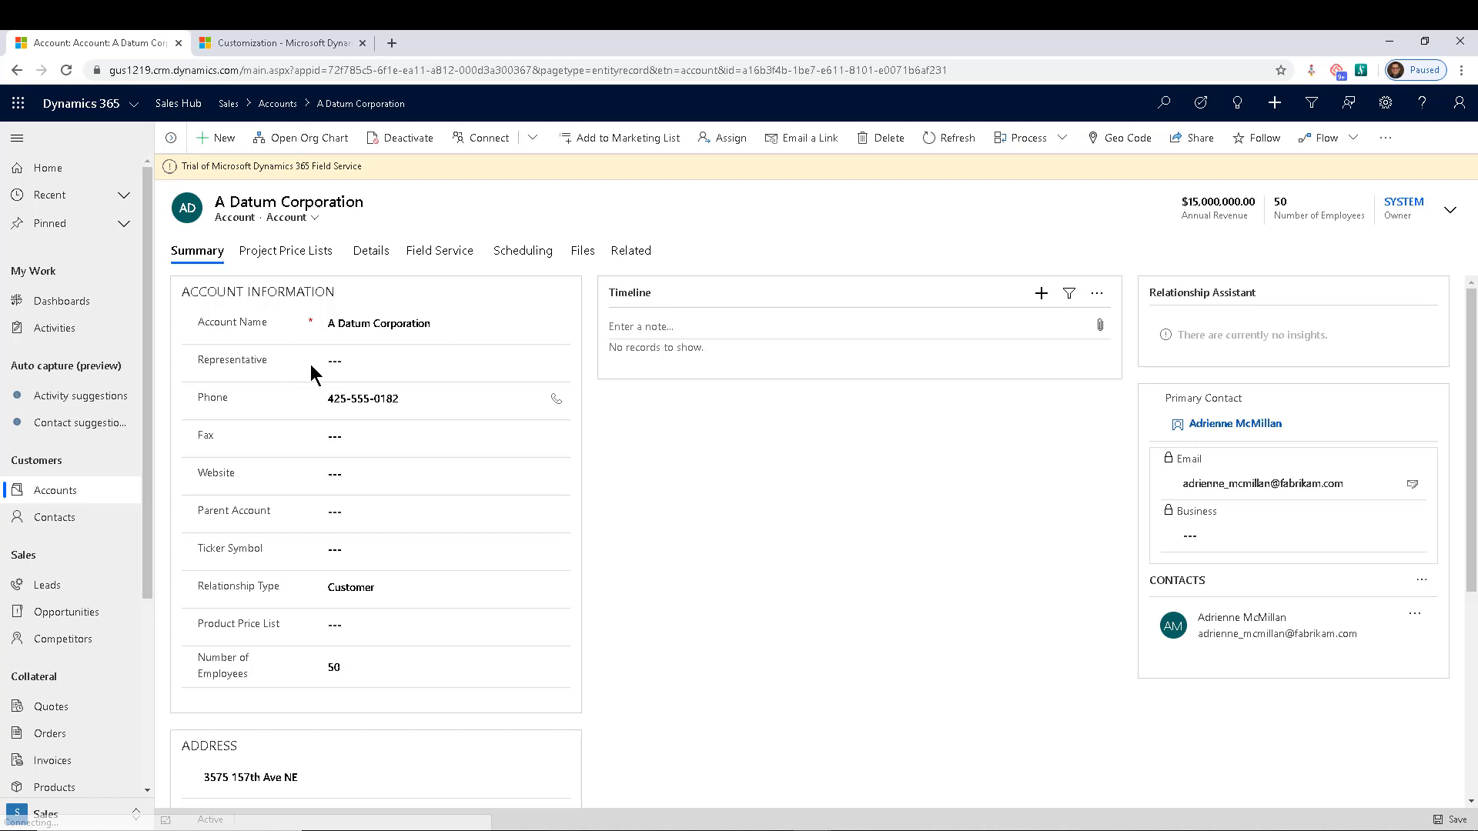
{"action": "left_click", "coordinate": [371, 364]}
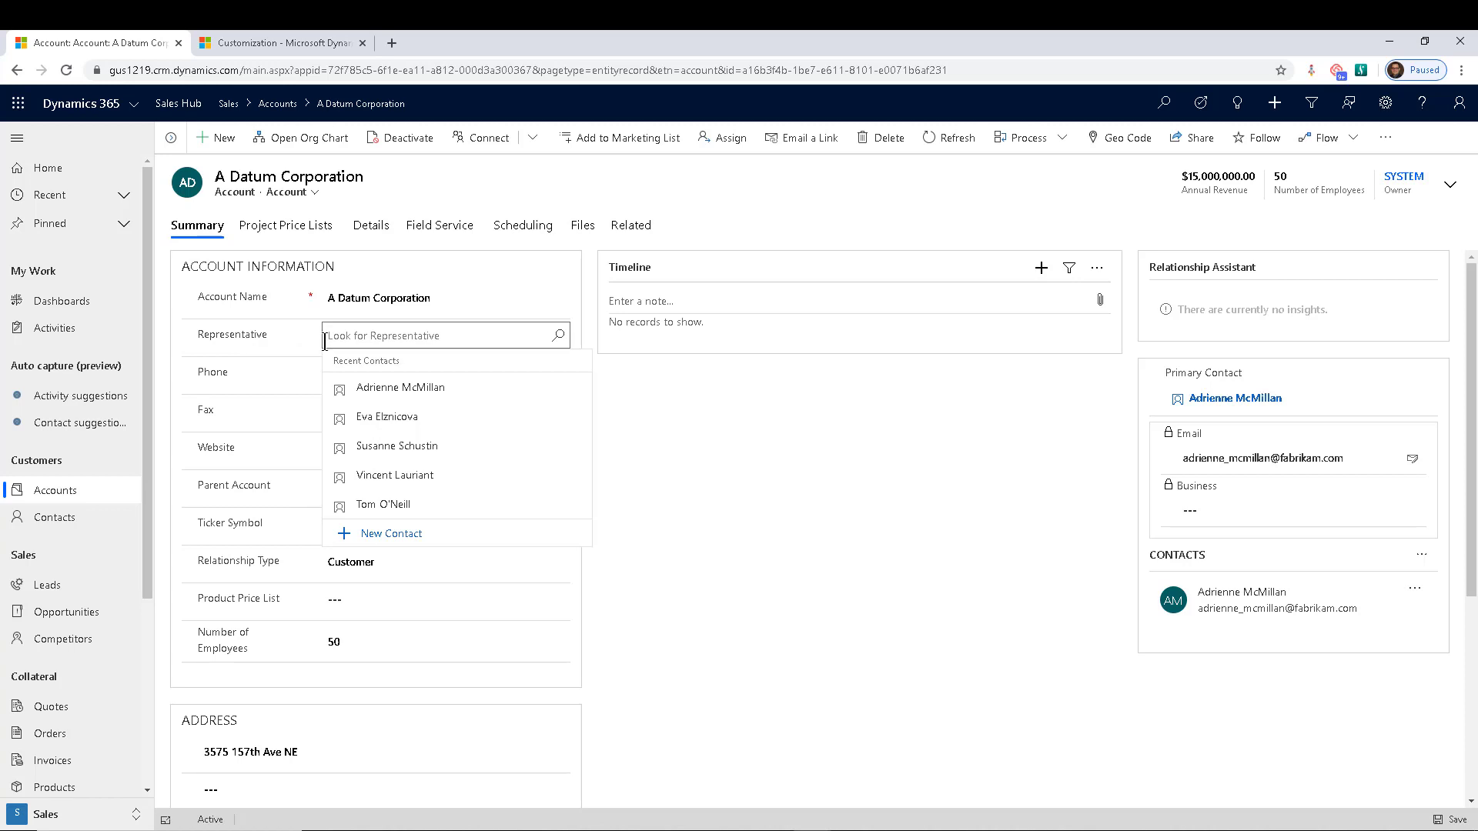
{"action": "left_click", "coordinate": [399, 506]}
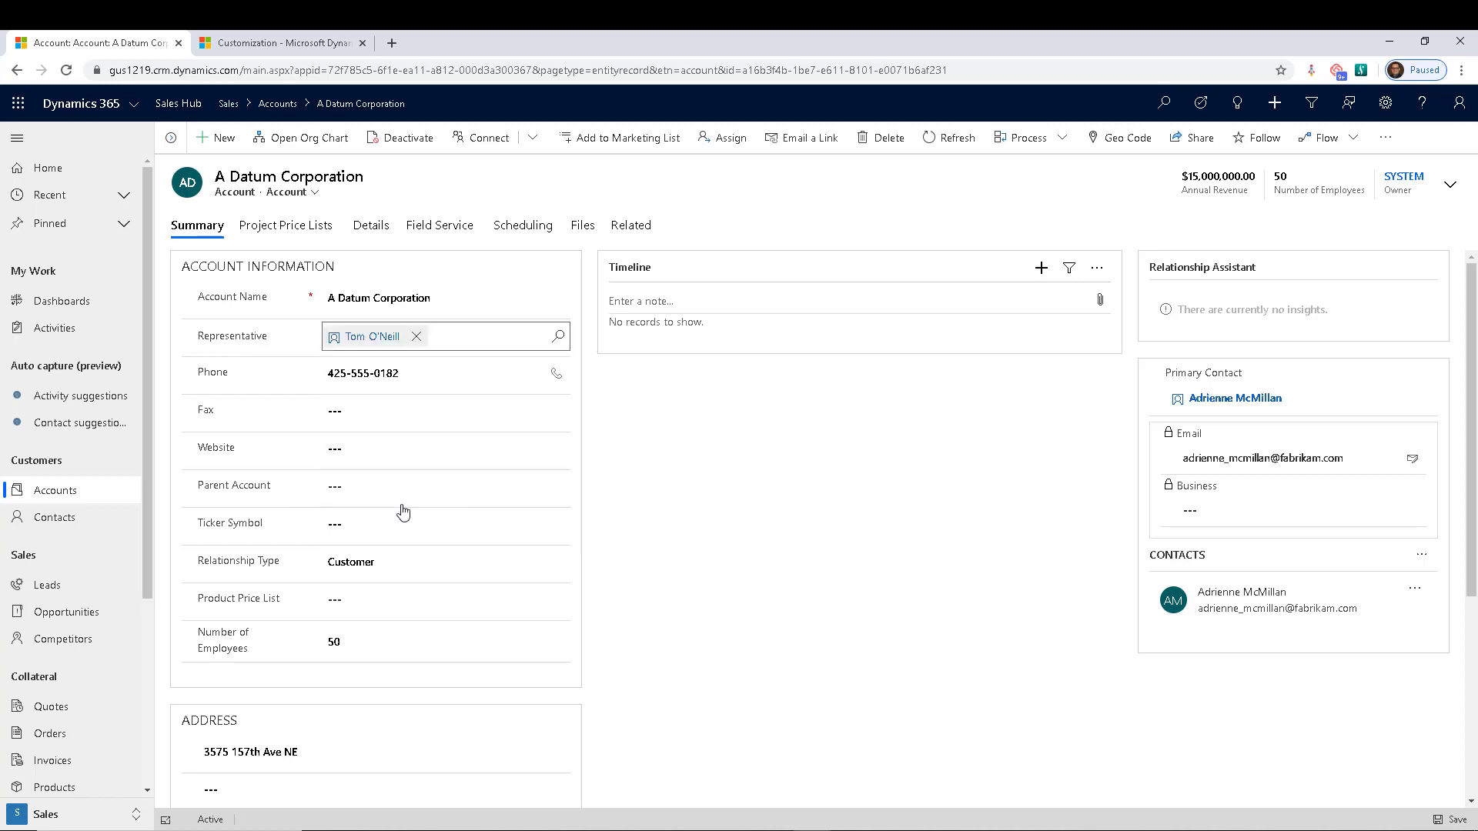
{"action": "key", "text": "ctrl+s"}
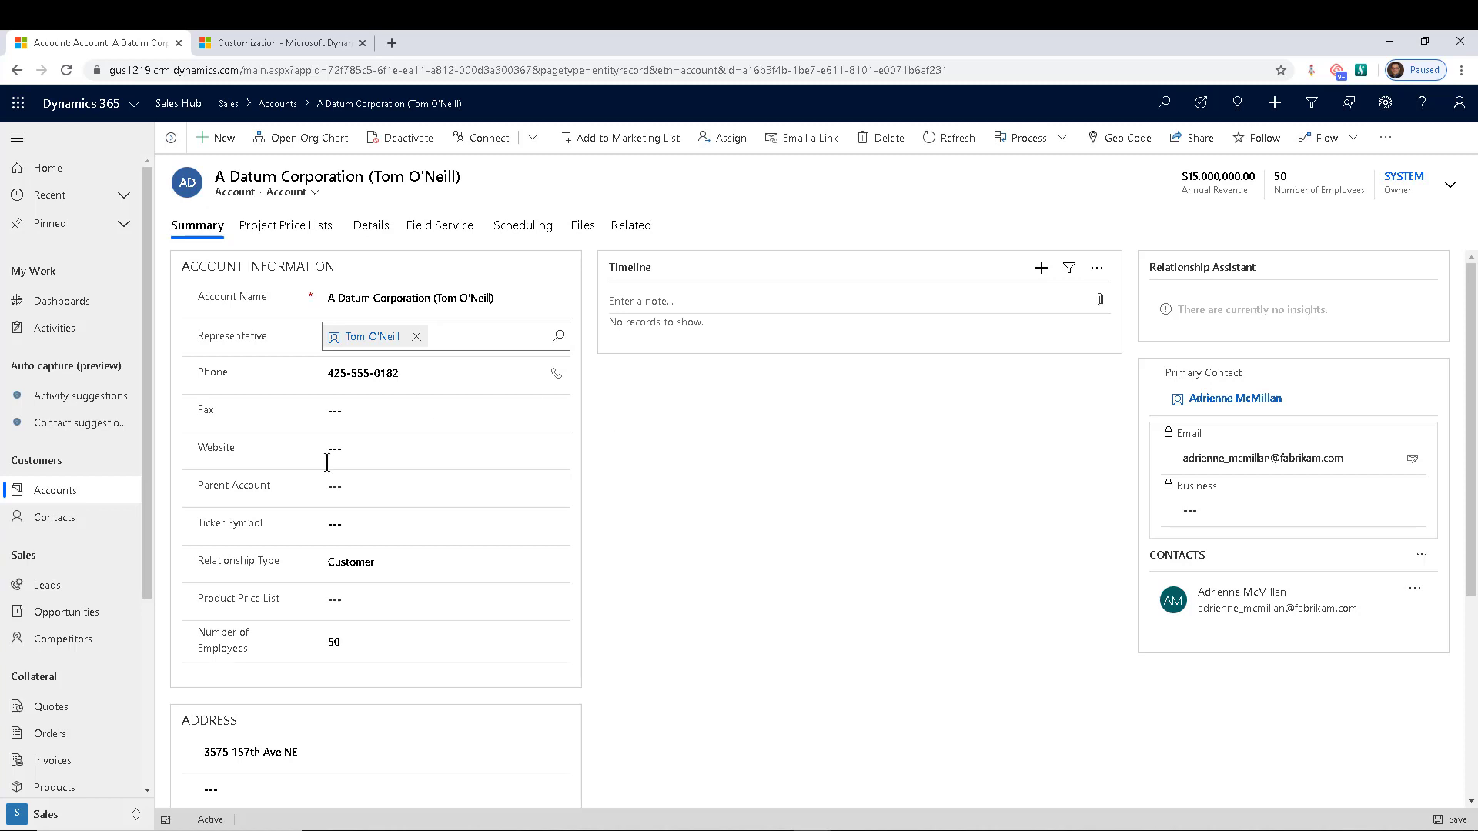
{"action": "left_click", "coordinate": [68, 495]}
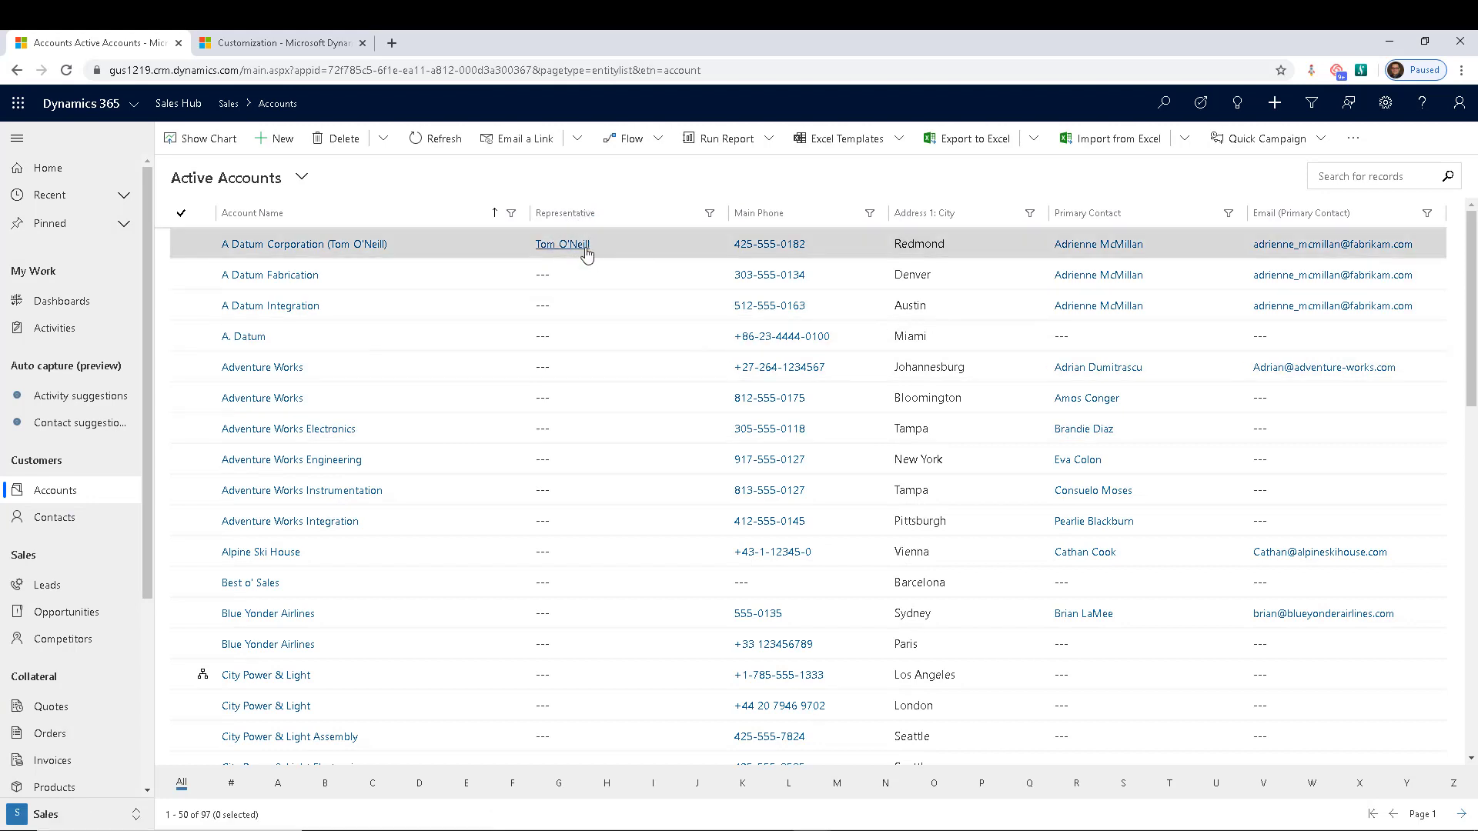
- Give Adventure Works a contact as Representative and save, ignoring the duplicate warning
{"action": "double_click", "coordinate": [589, 367]}
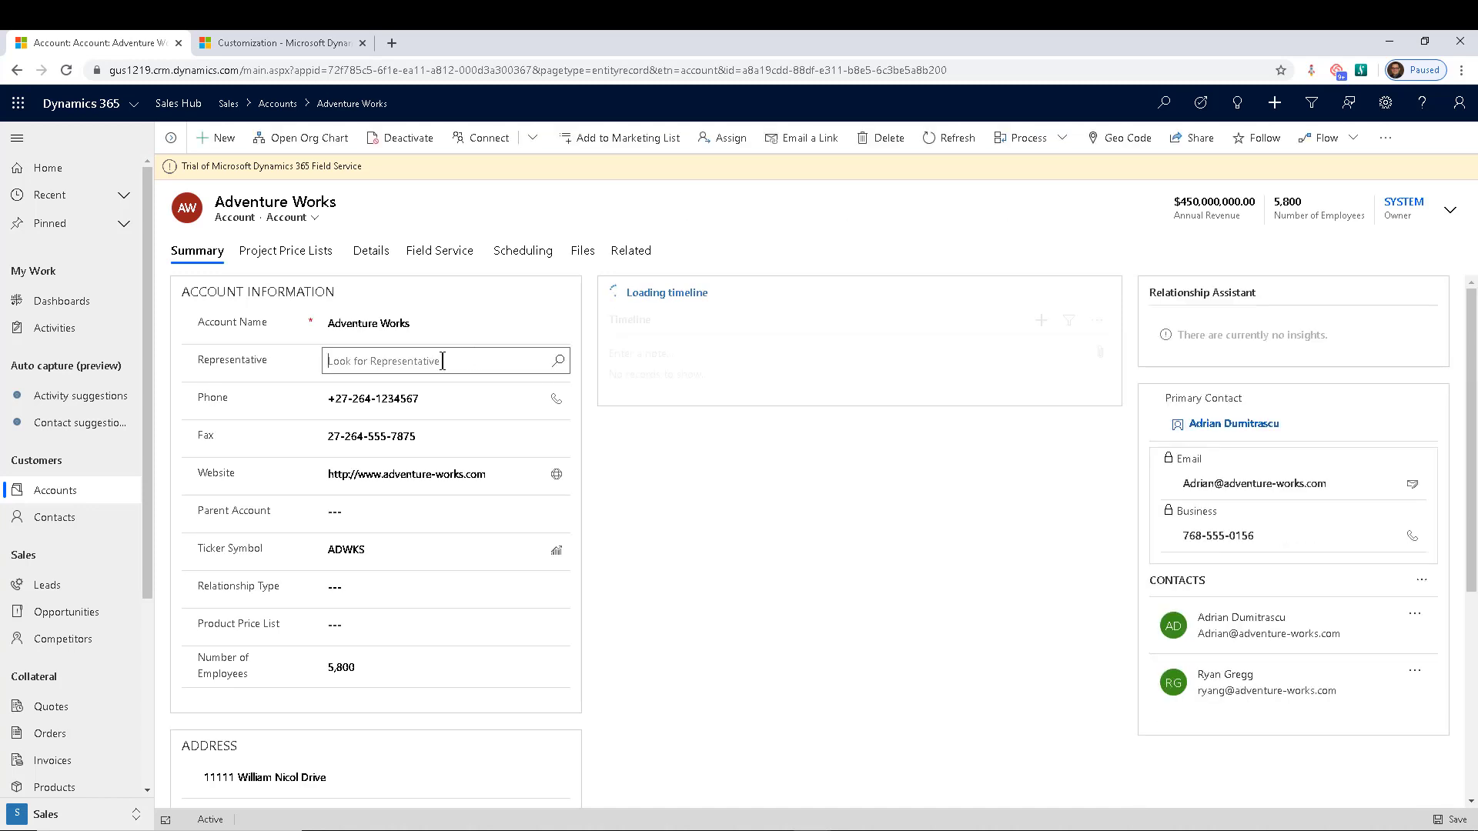
{"action": "left_click", "coordinate": [419, 442]}
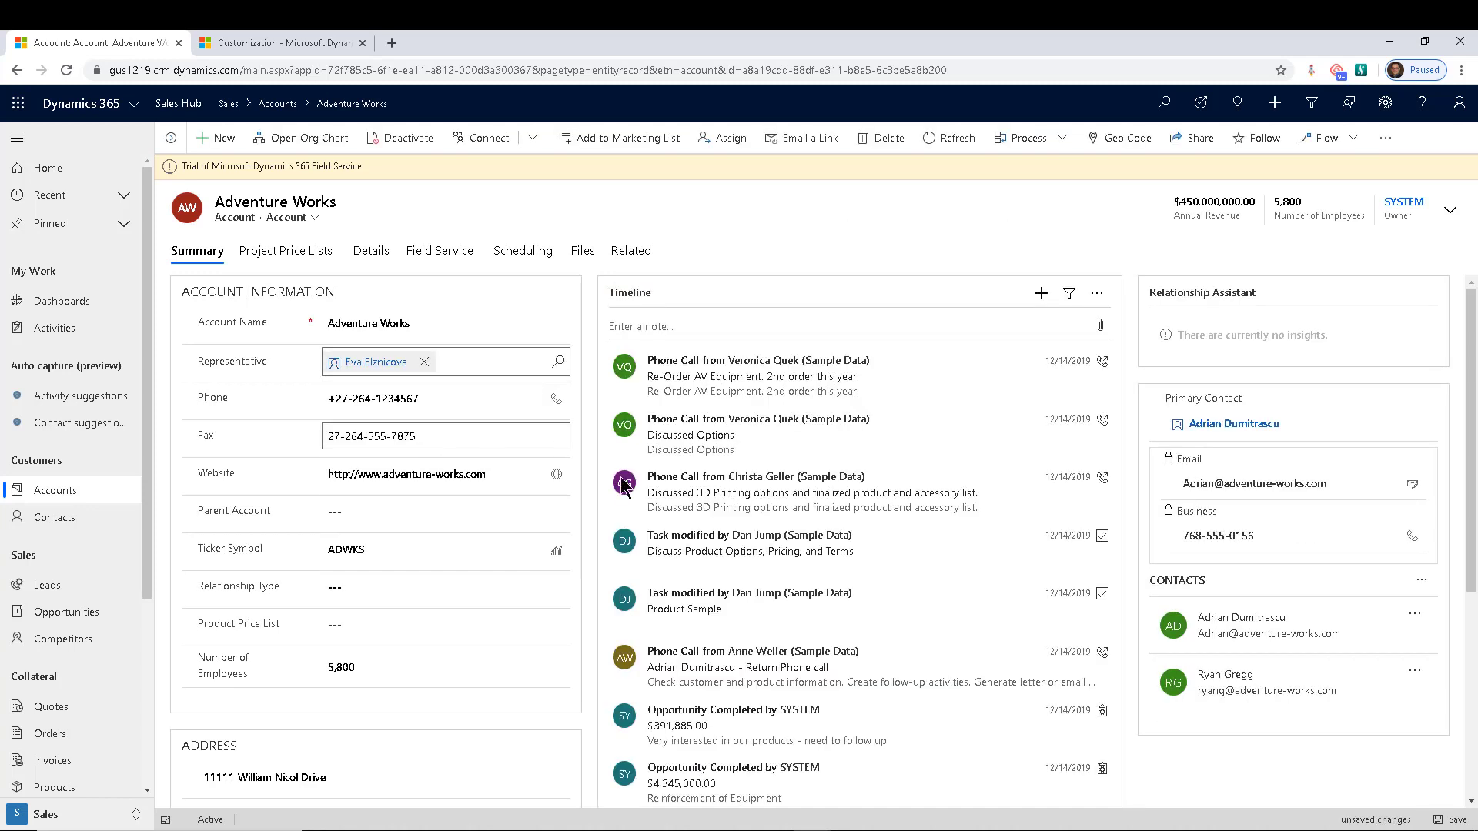
{"action": "key", "text": "ctrl+s"}
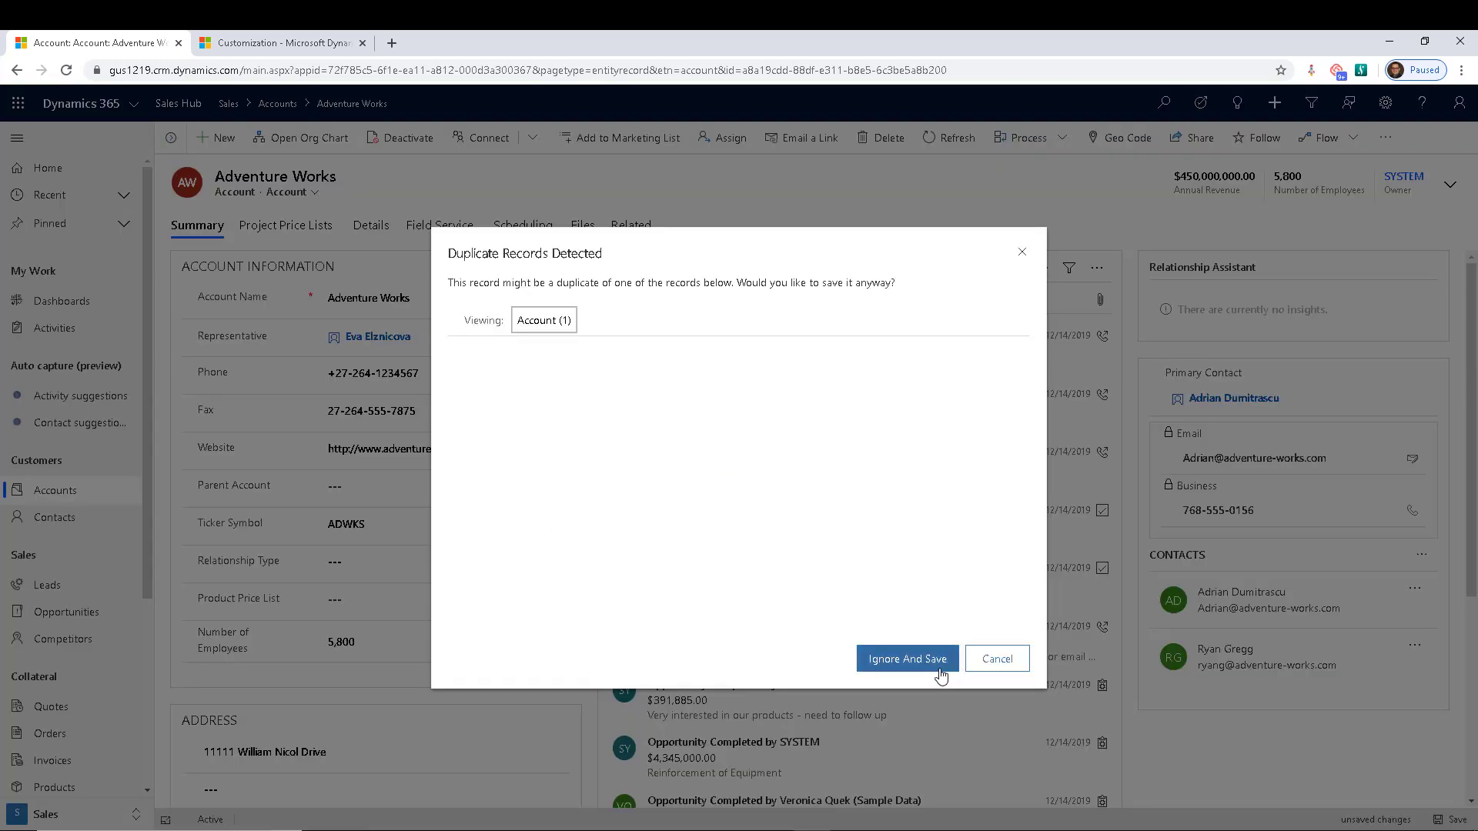
{"action": "left_click", "coordinate": [939, 662]}
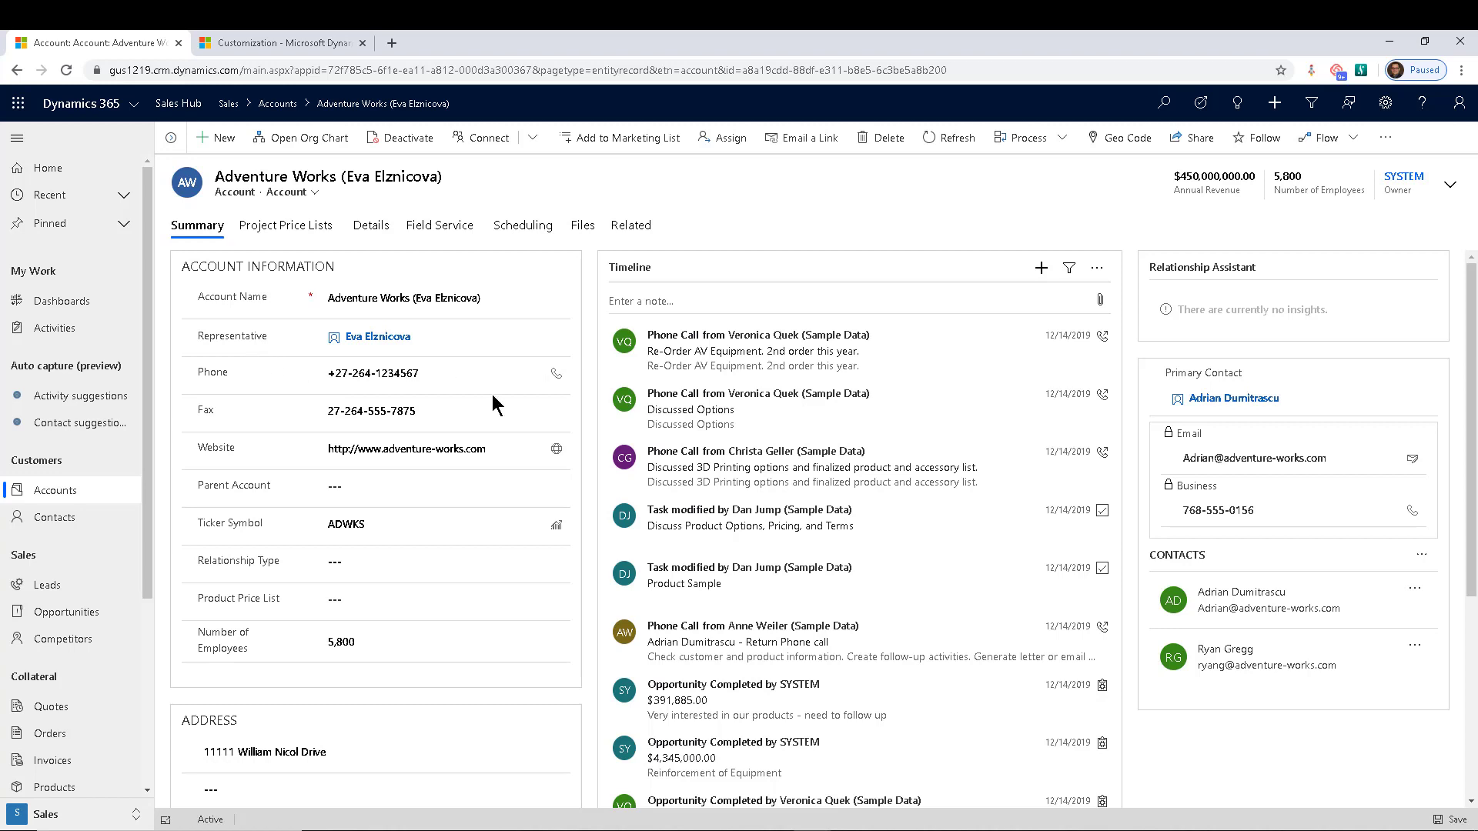
- Start a new field from the Default Solution's Account Fields list in a maximized window
{"action": "mouse_move", "coordinate": [897, 782]}
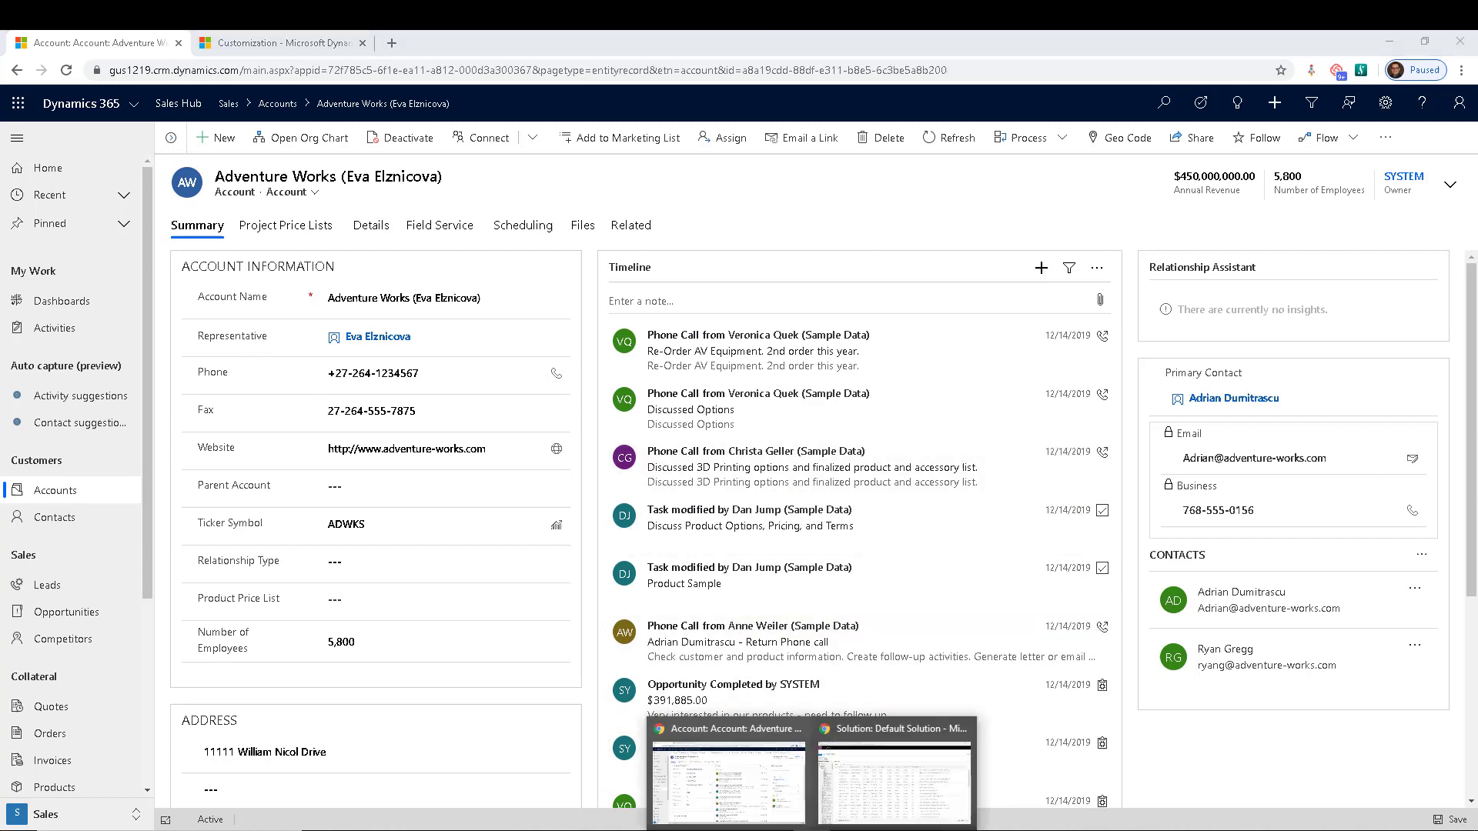
{"action": "left_click", "coordinate": [852, 786]}
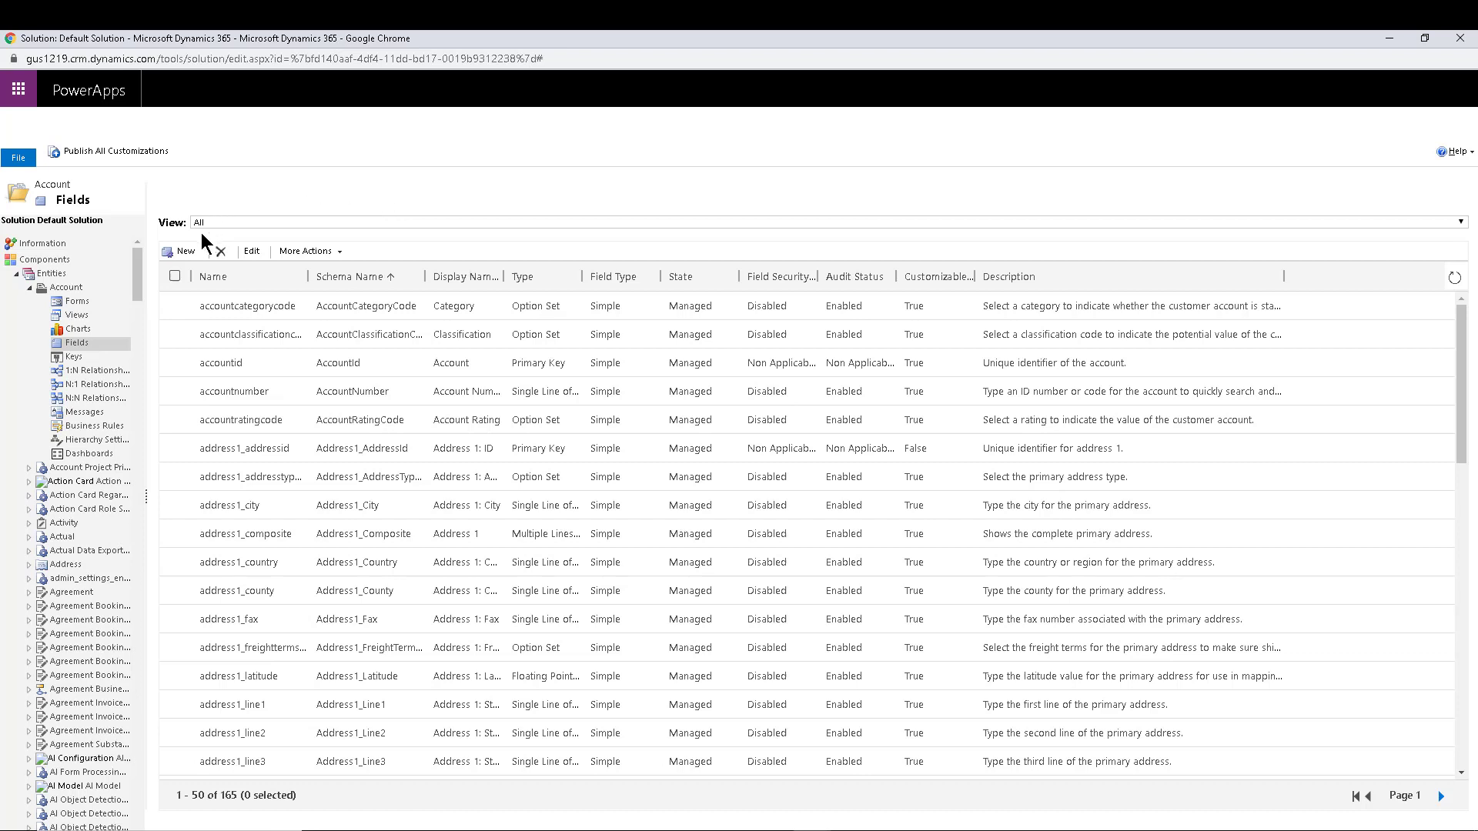
{"action": "left_click", "coordinate": [183, 252]}
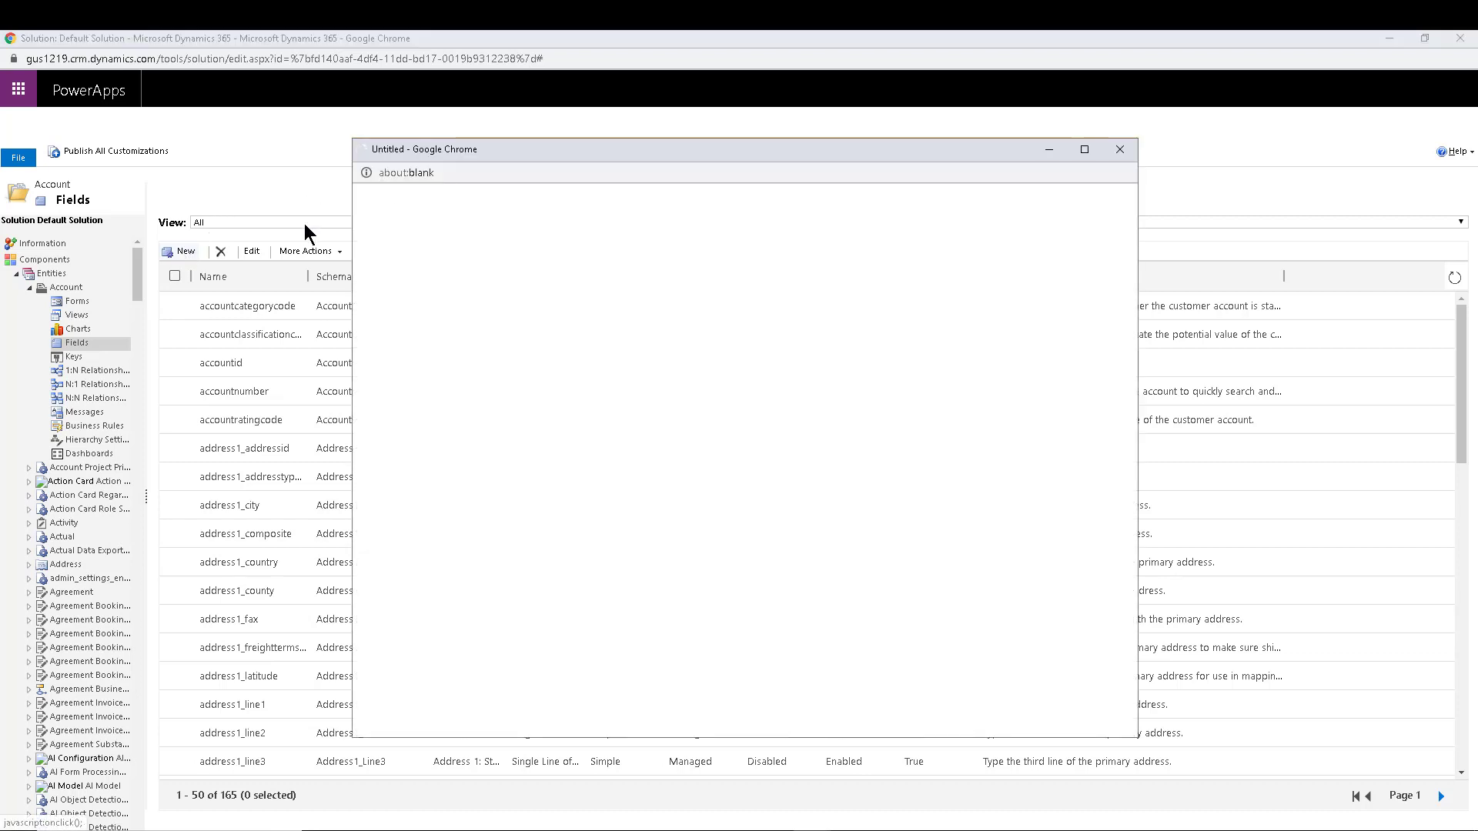
{"action": "left_click", "coordinate": [1083, 151]}
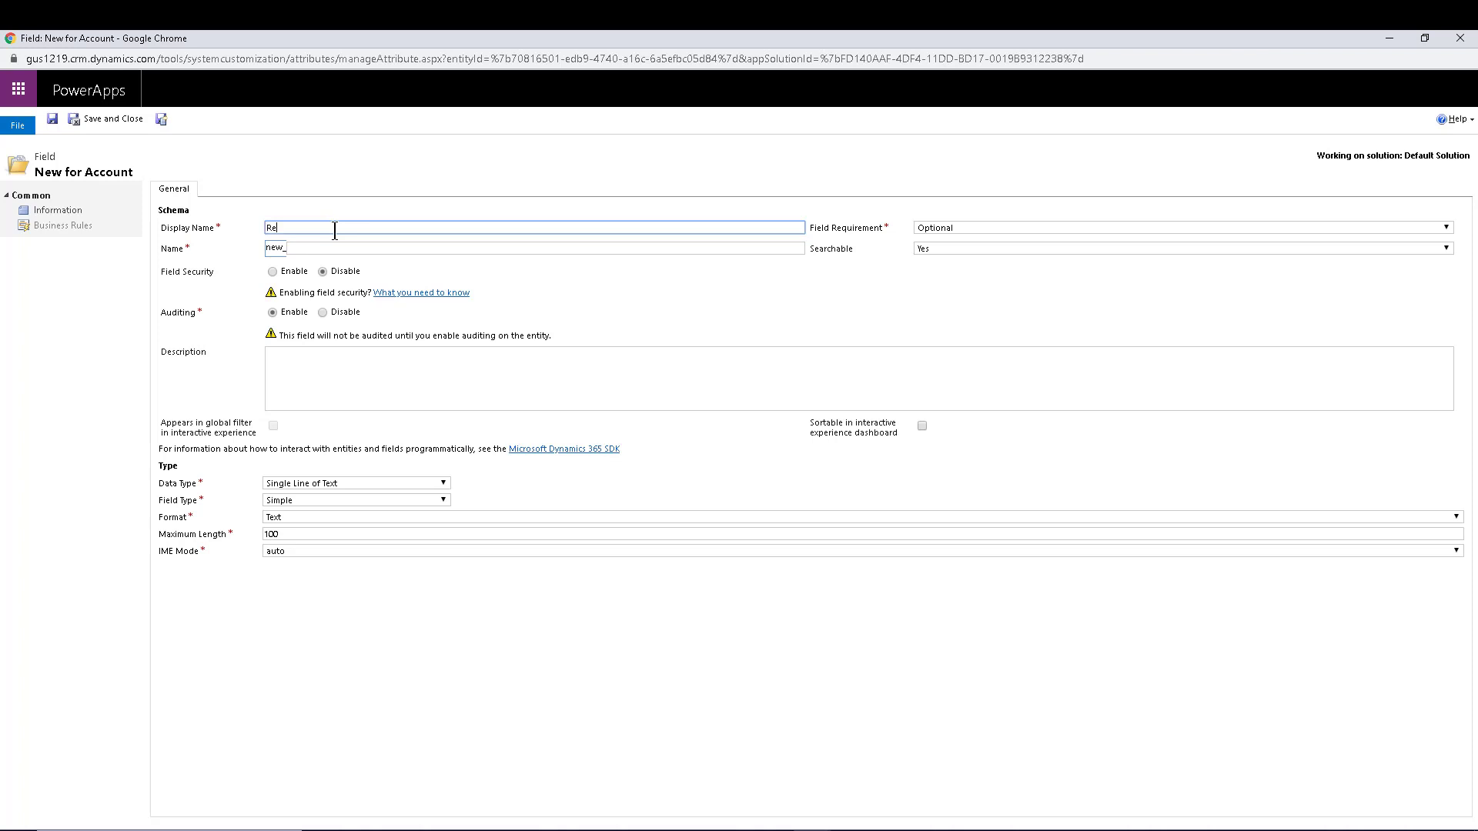
- Name the field with display name Representative and schema name new_RepresentativeUser
{"action": "type", "text": "presentative"}
{"action": "key", "text": "Tab"}
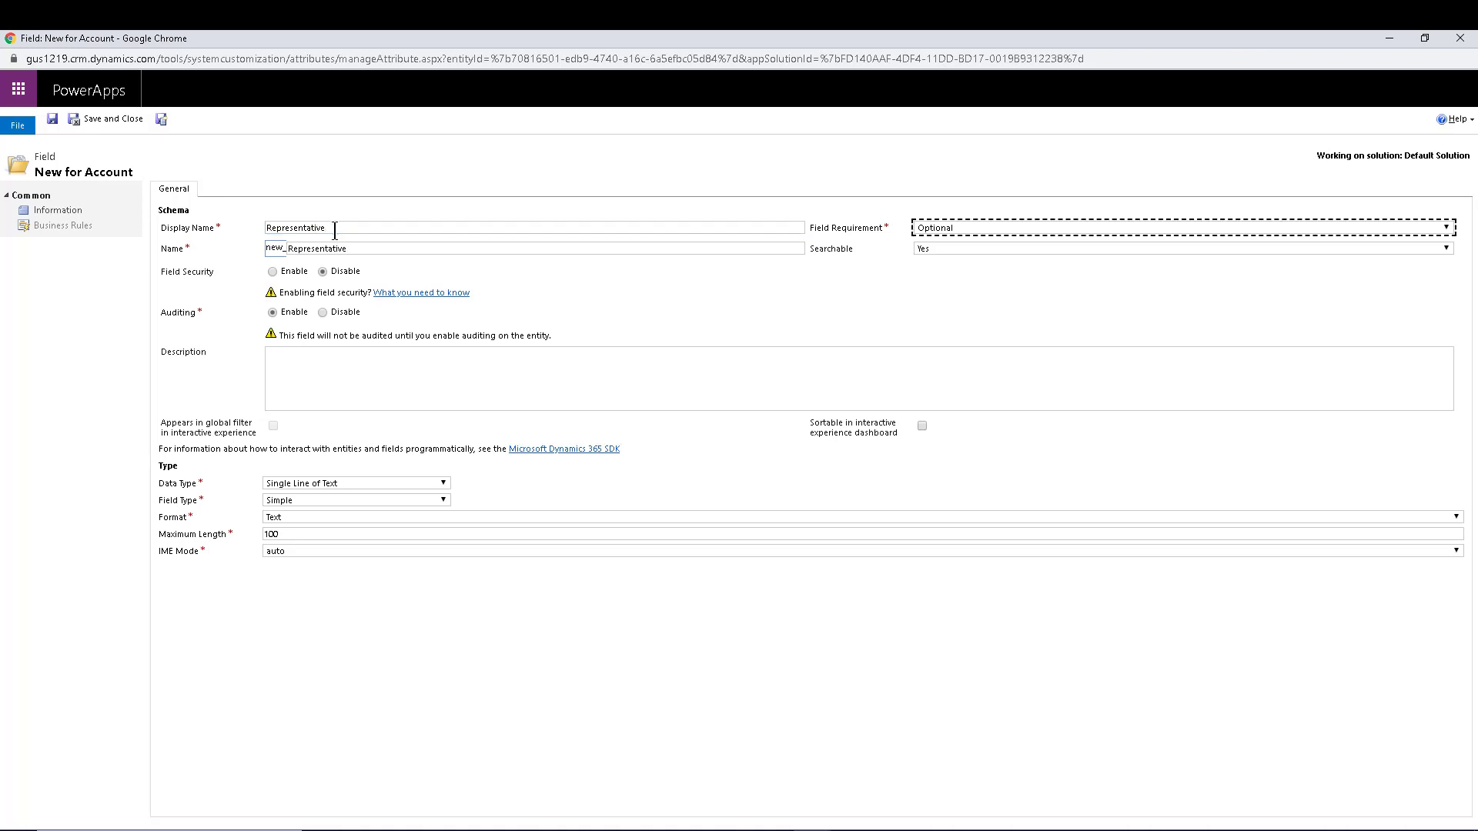
{"action": "left_click", "coordinate": [359, 245]}
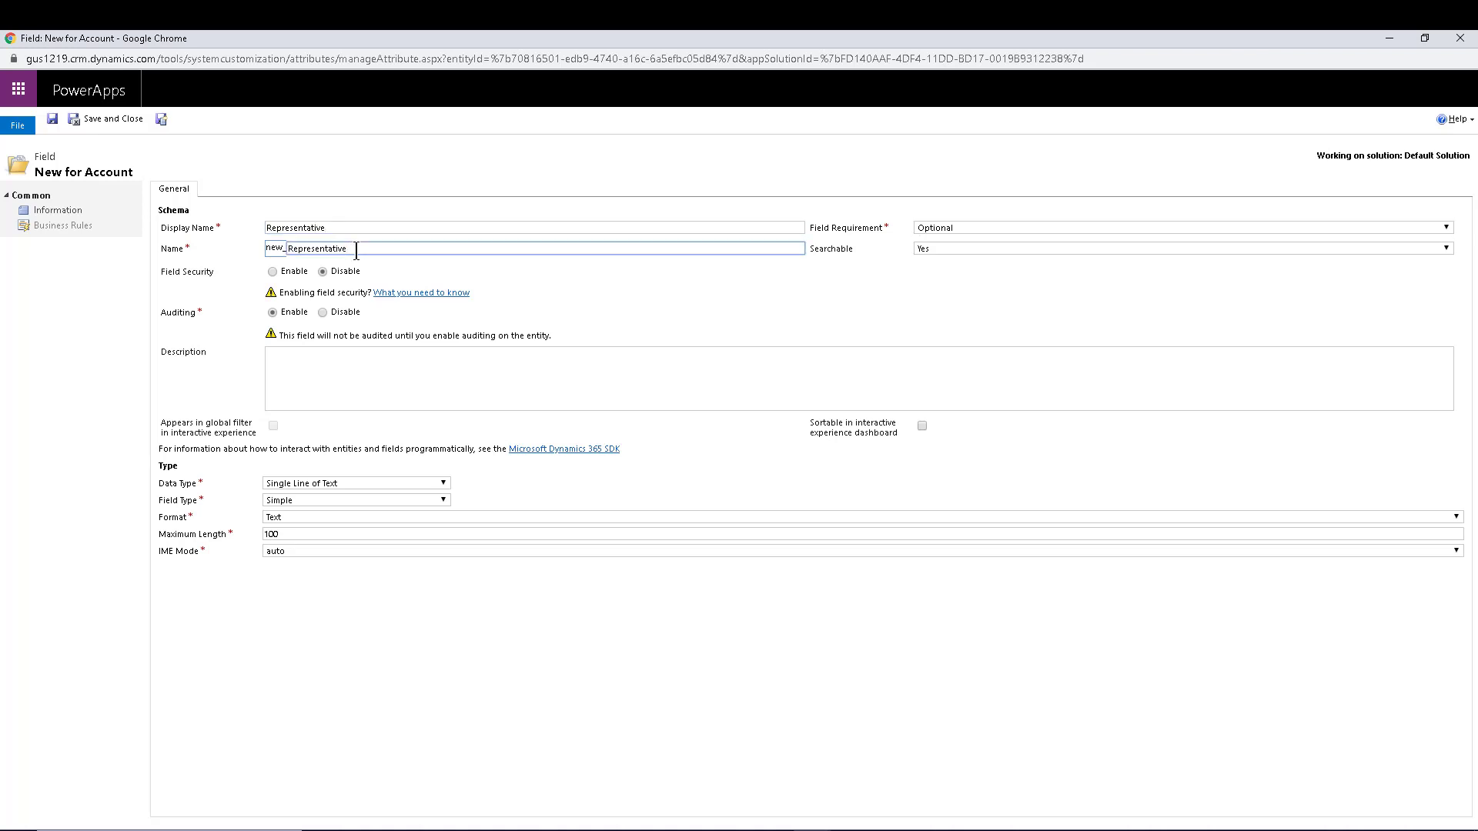
{"action": "type", "text": "User"}
- Make it a Lookup targeting User, then save and close the field
{"action": "left_click", "coordinate": [352, 483]}
{"action": "left_click", "coordinate": [307, 615]}
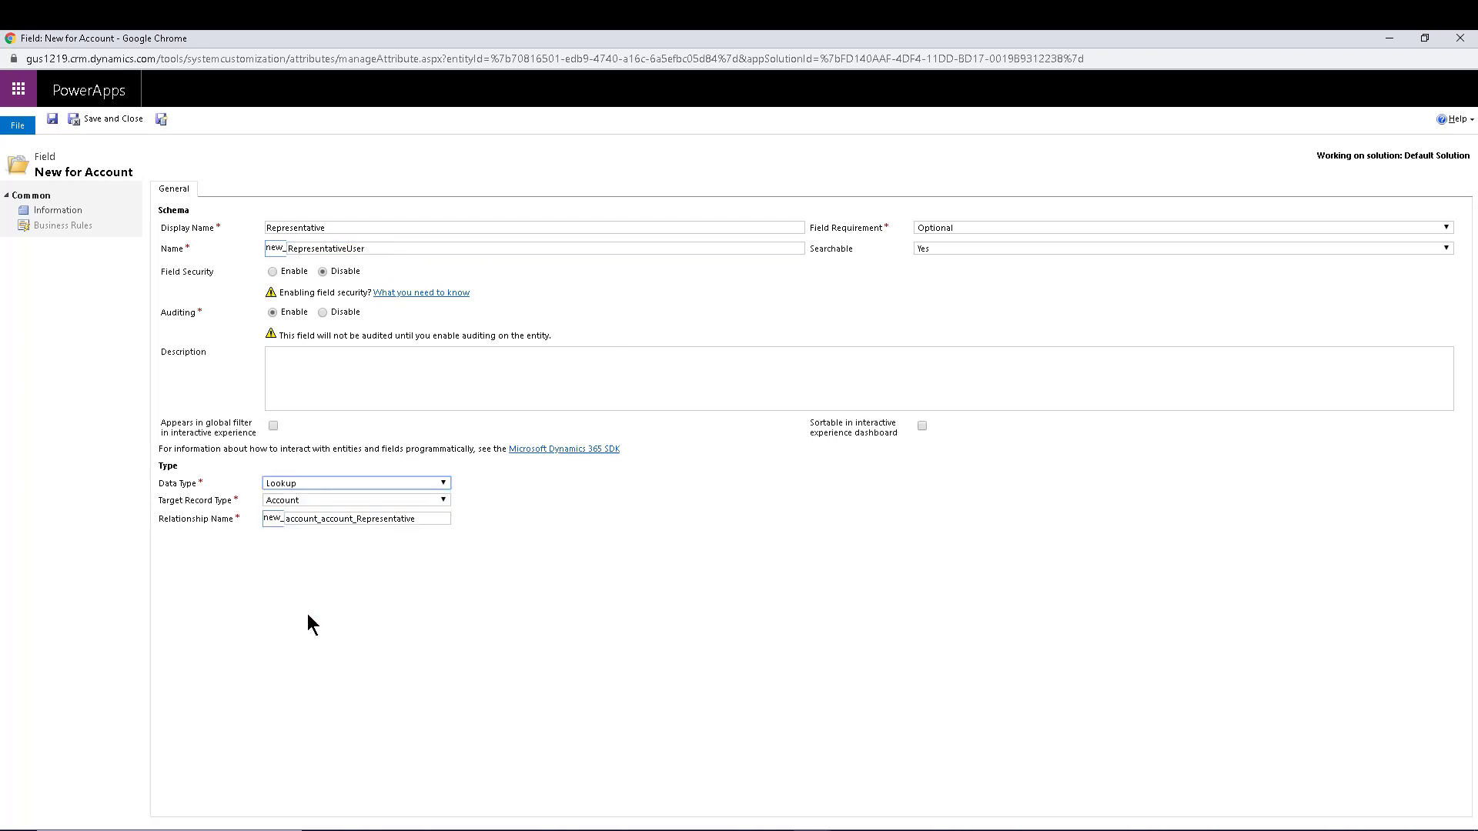
{"action": "left_click", "coordinate": [313, 500]}
{"action": "type", "text": "user"}
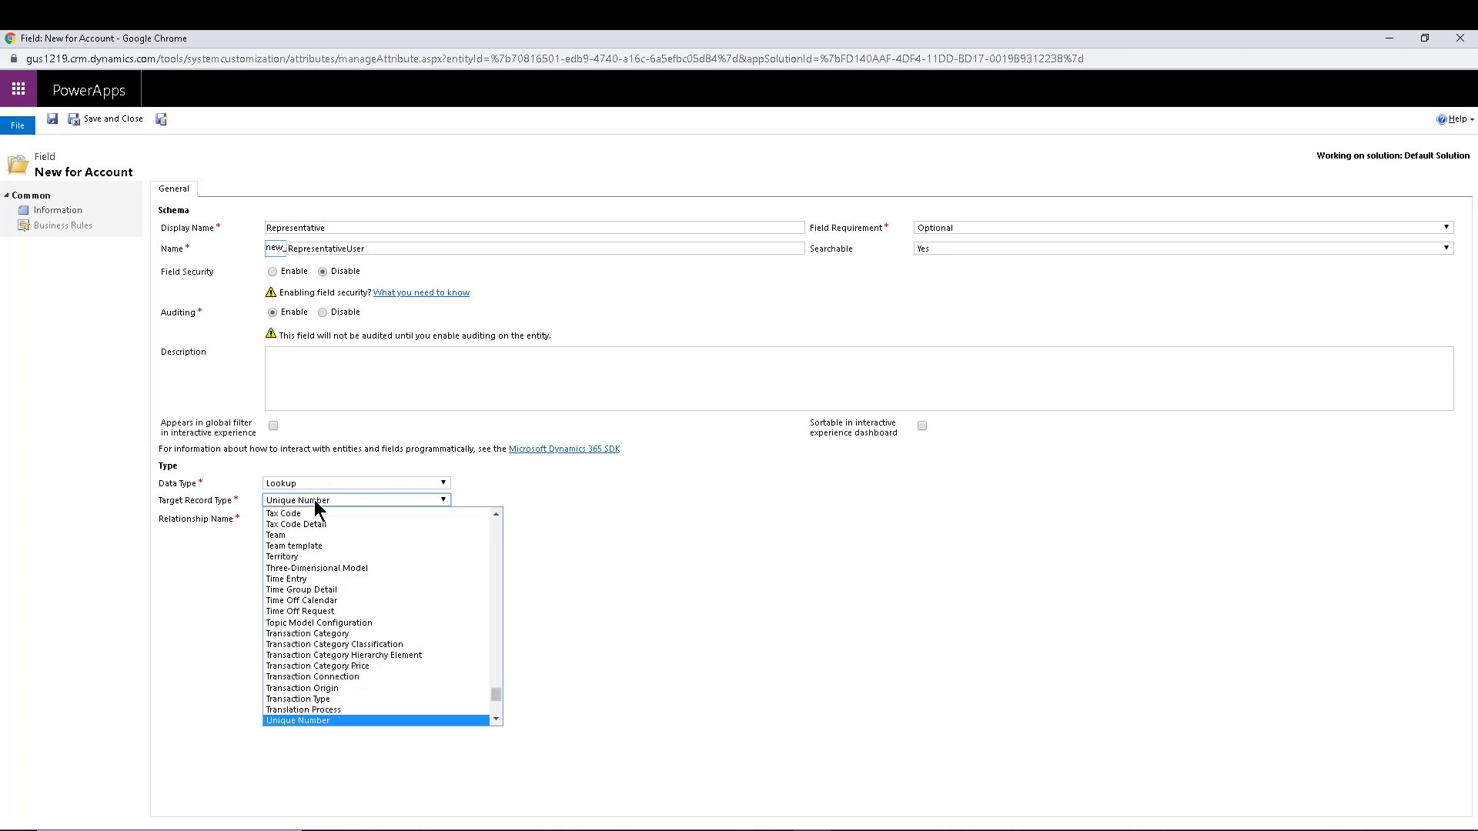
{"action": "key", "text": "Return"}
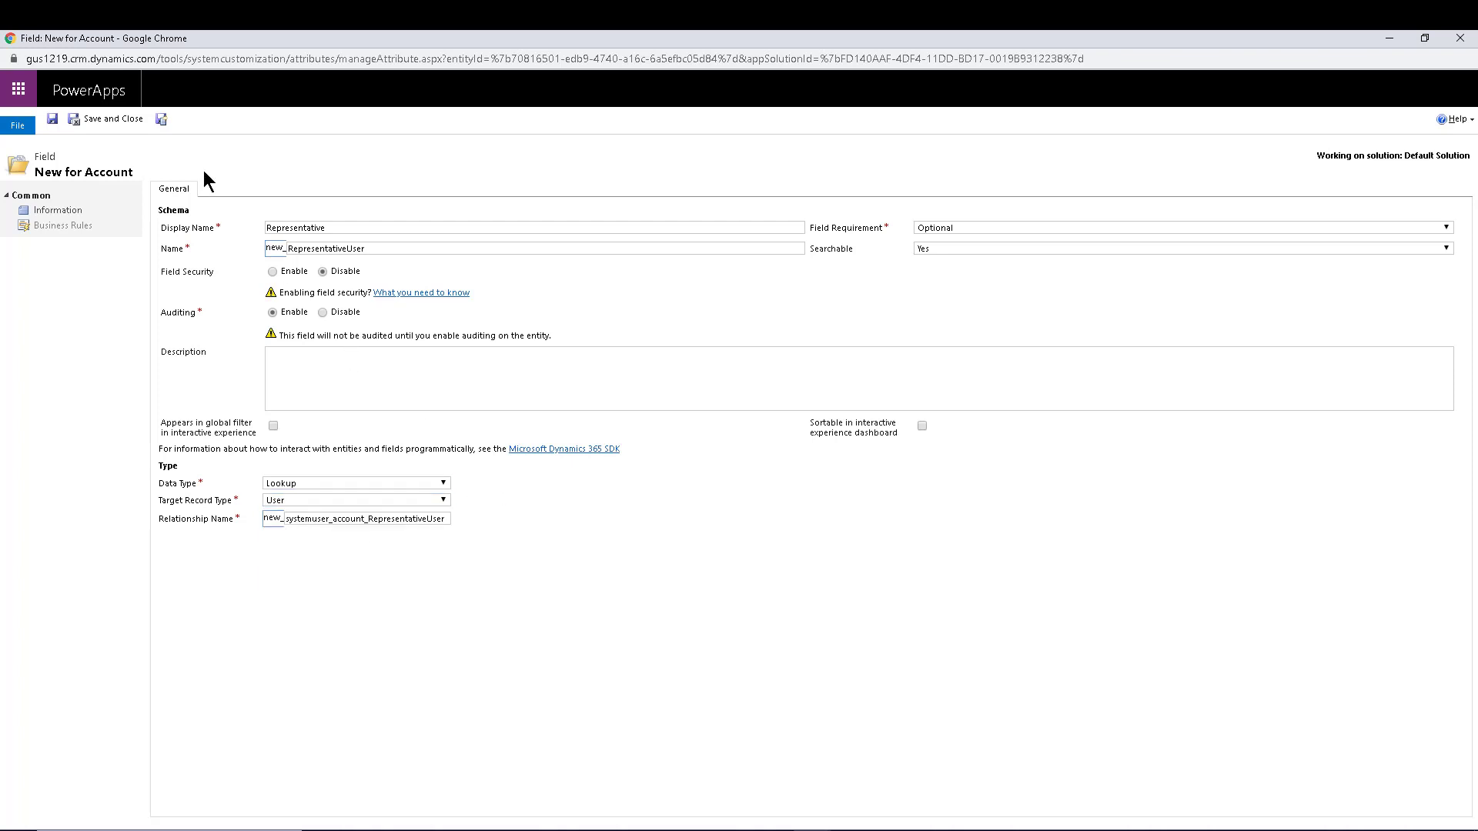
{"action": "left_click", "coordinate": [115, 121]}
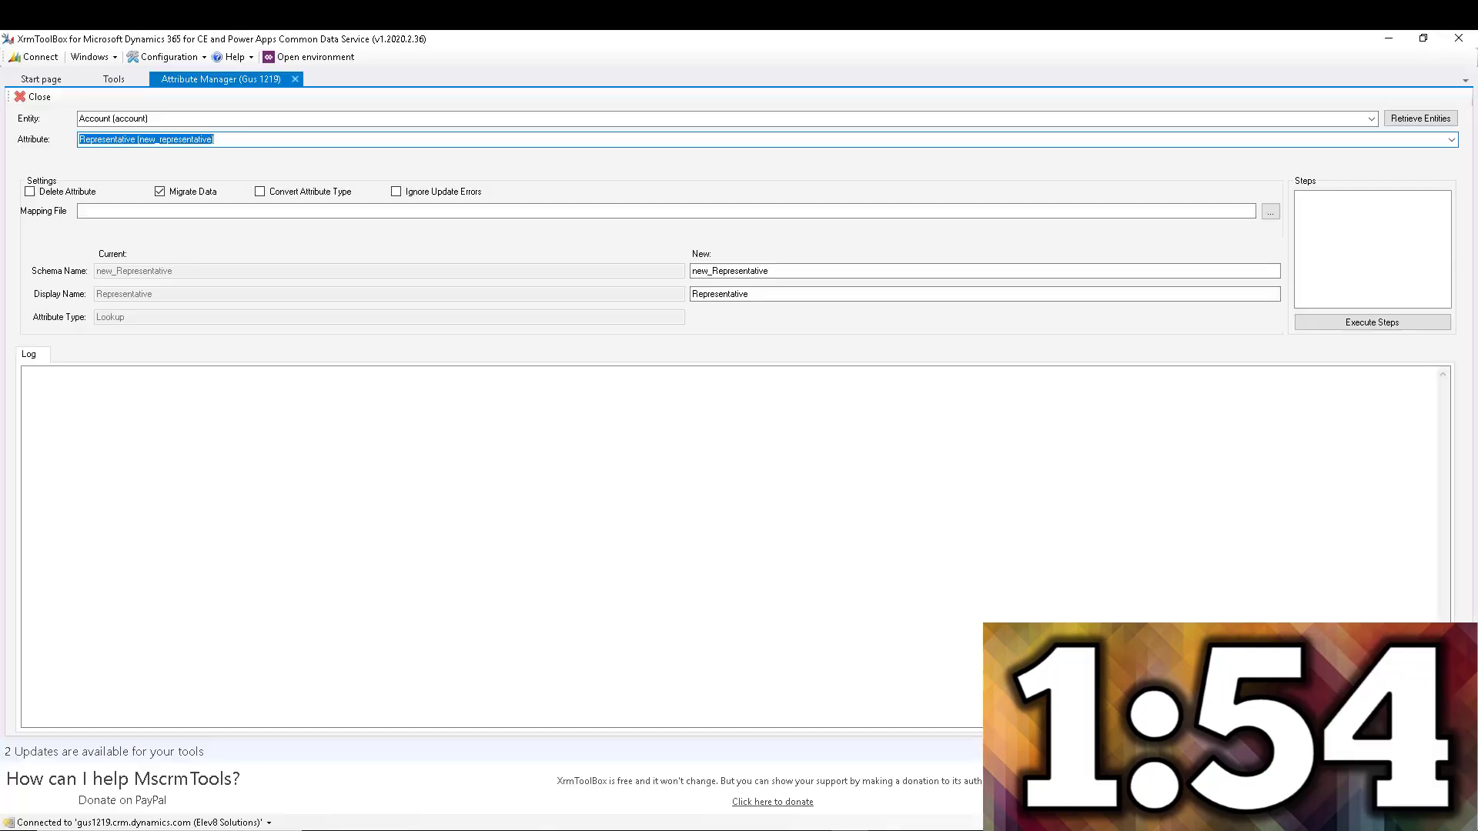
- Reopen Attribute Manager, reload entities, and select Account to list its attributes
{"action": "left_click", "coordinate": [28, 100]}
{"action": "left_click", "coordinate": [750, 492]}
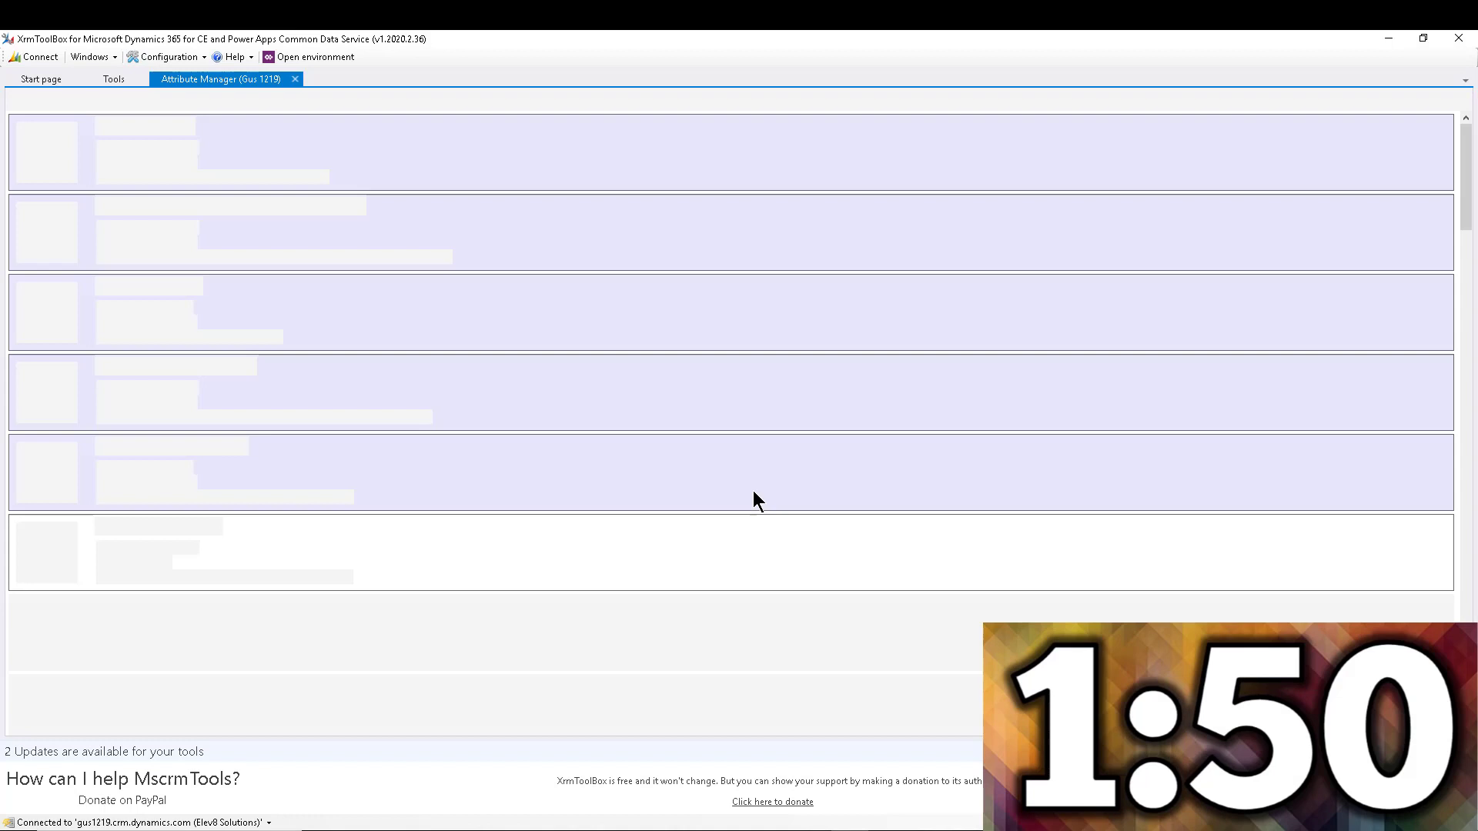
{"action": "double_click", "coordinate": [217, 537]}
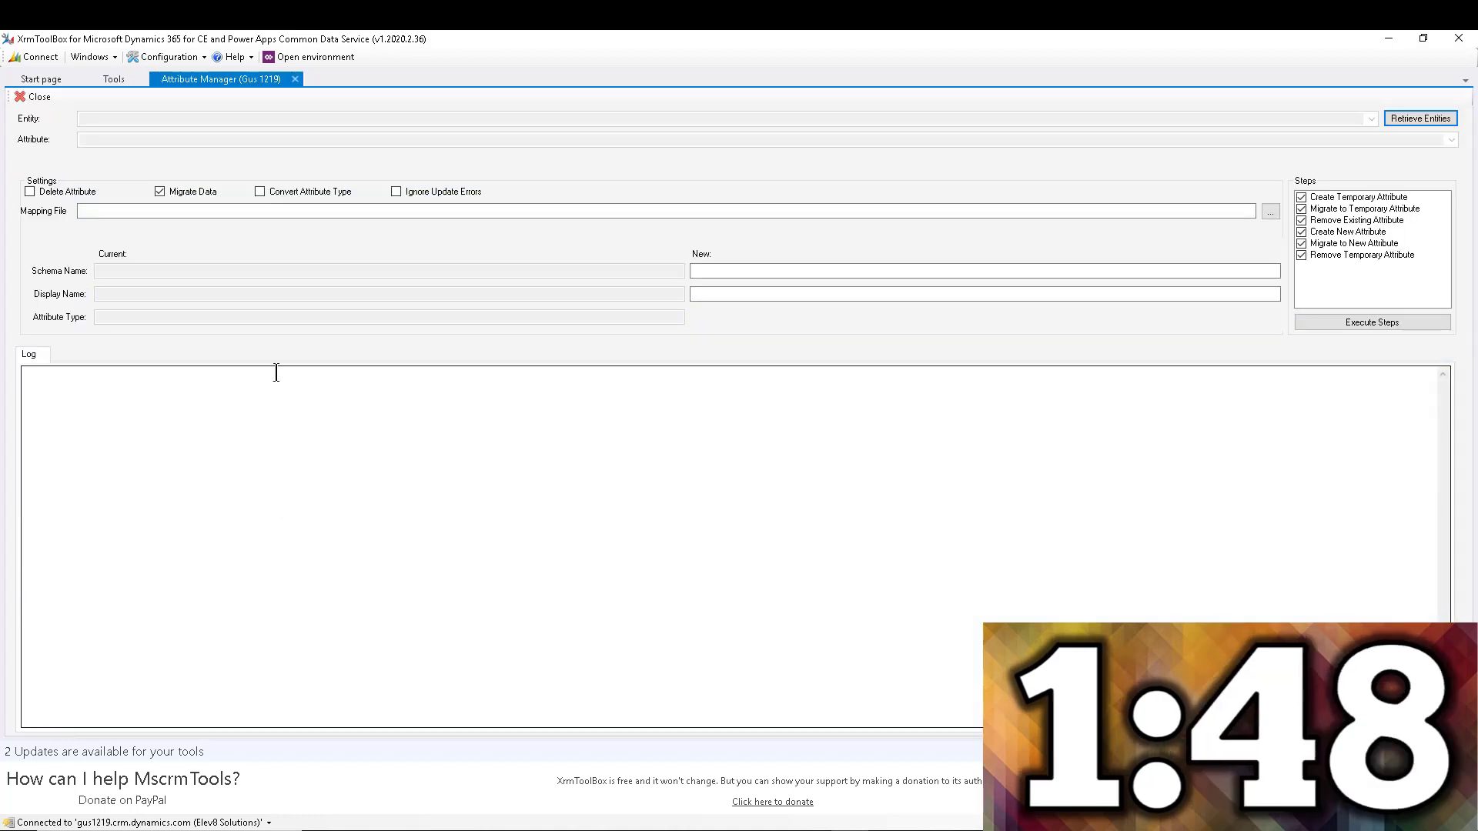
{"action": "left_click", "coordinate": [1401, 120]}
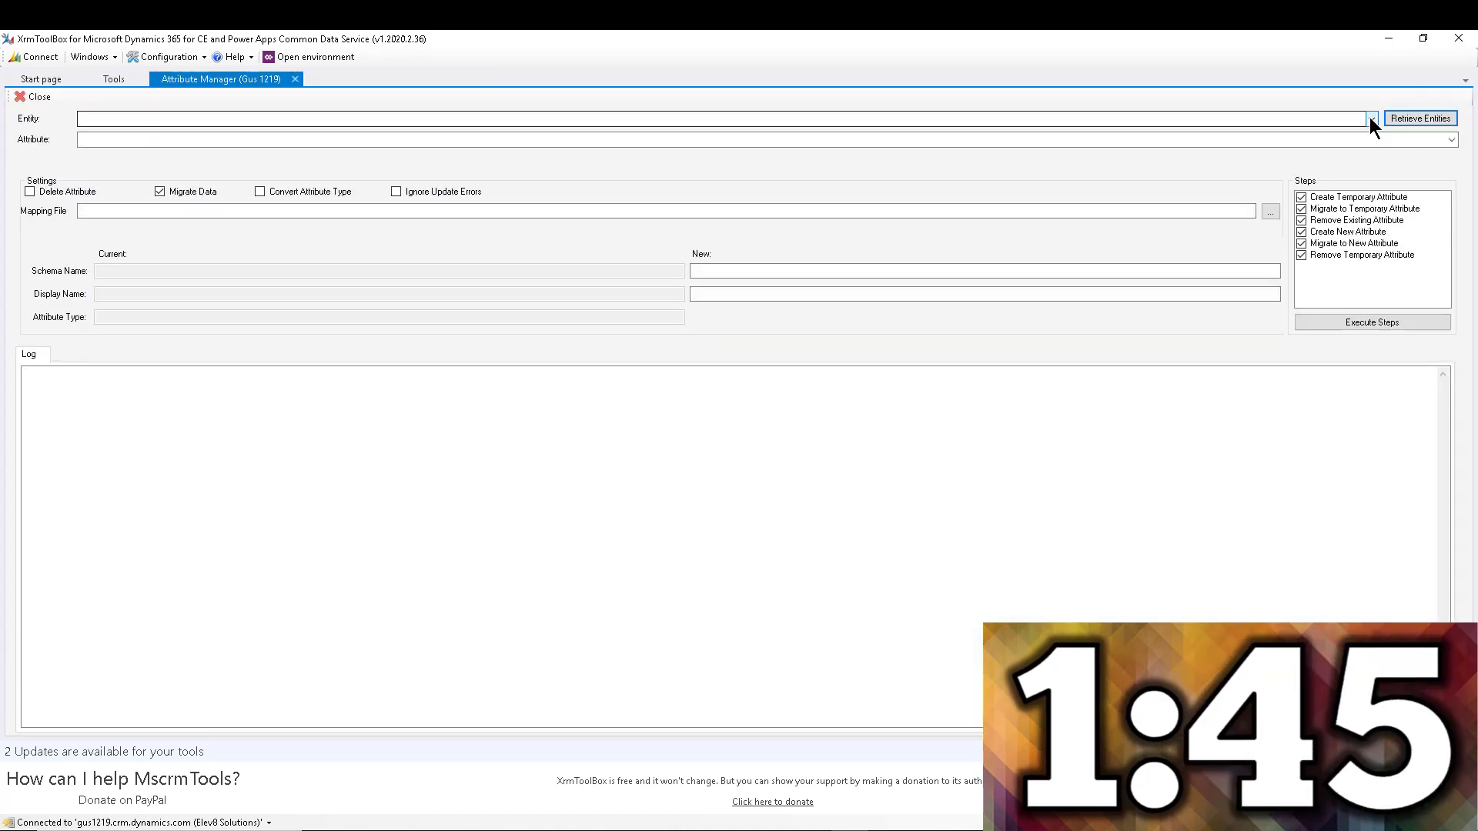
{"action": "left_click", "coordinate": [1371, 119]}
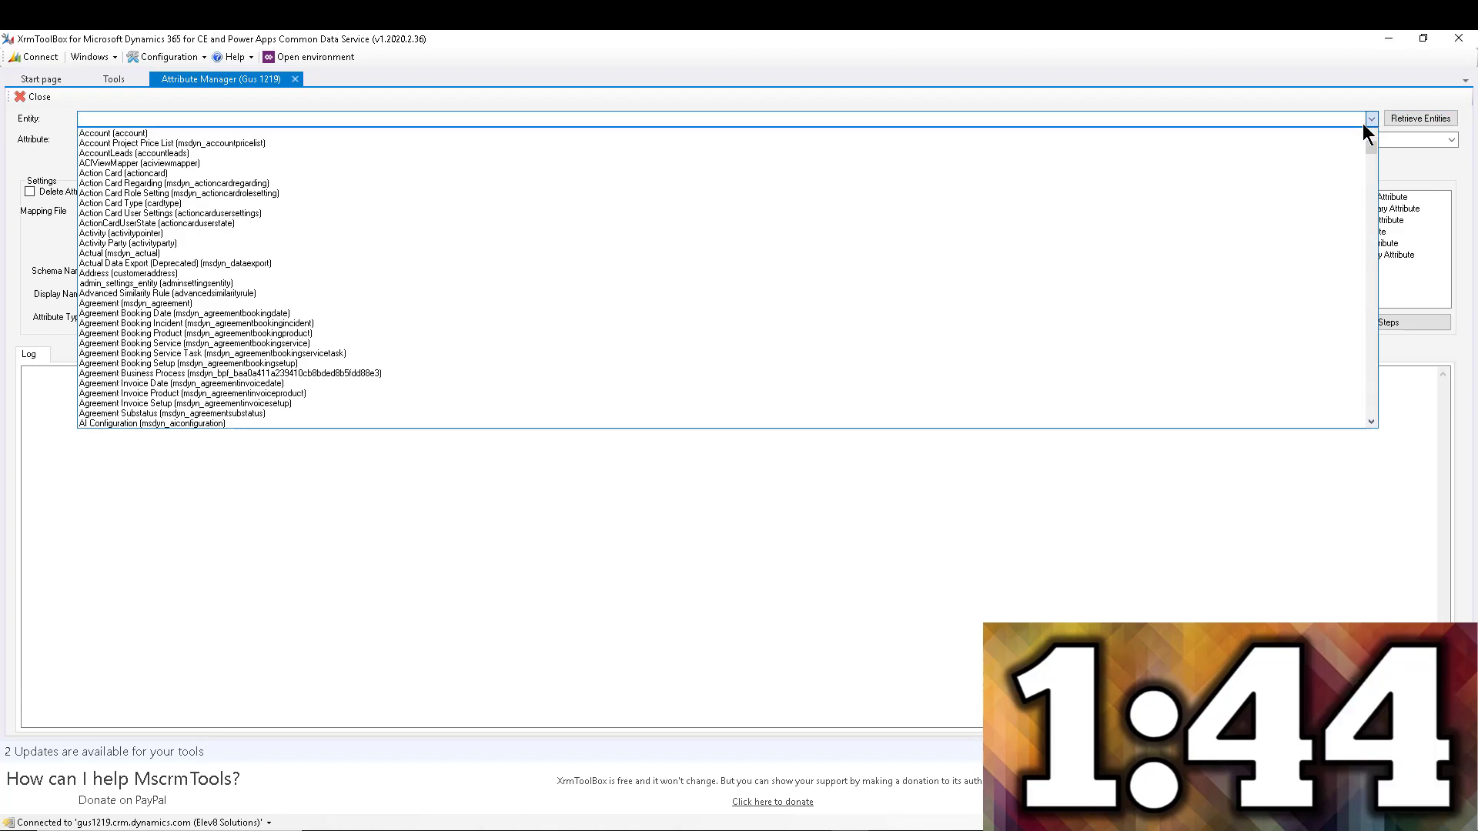
{"action": "left_click", "coordinate": [1343, 134]}
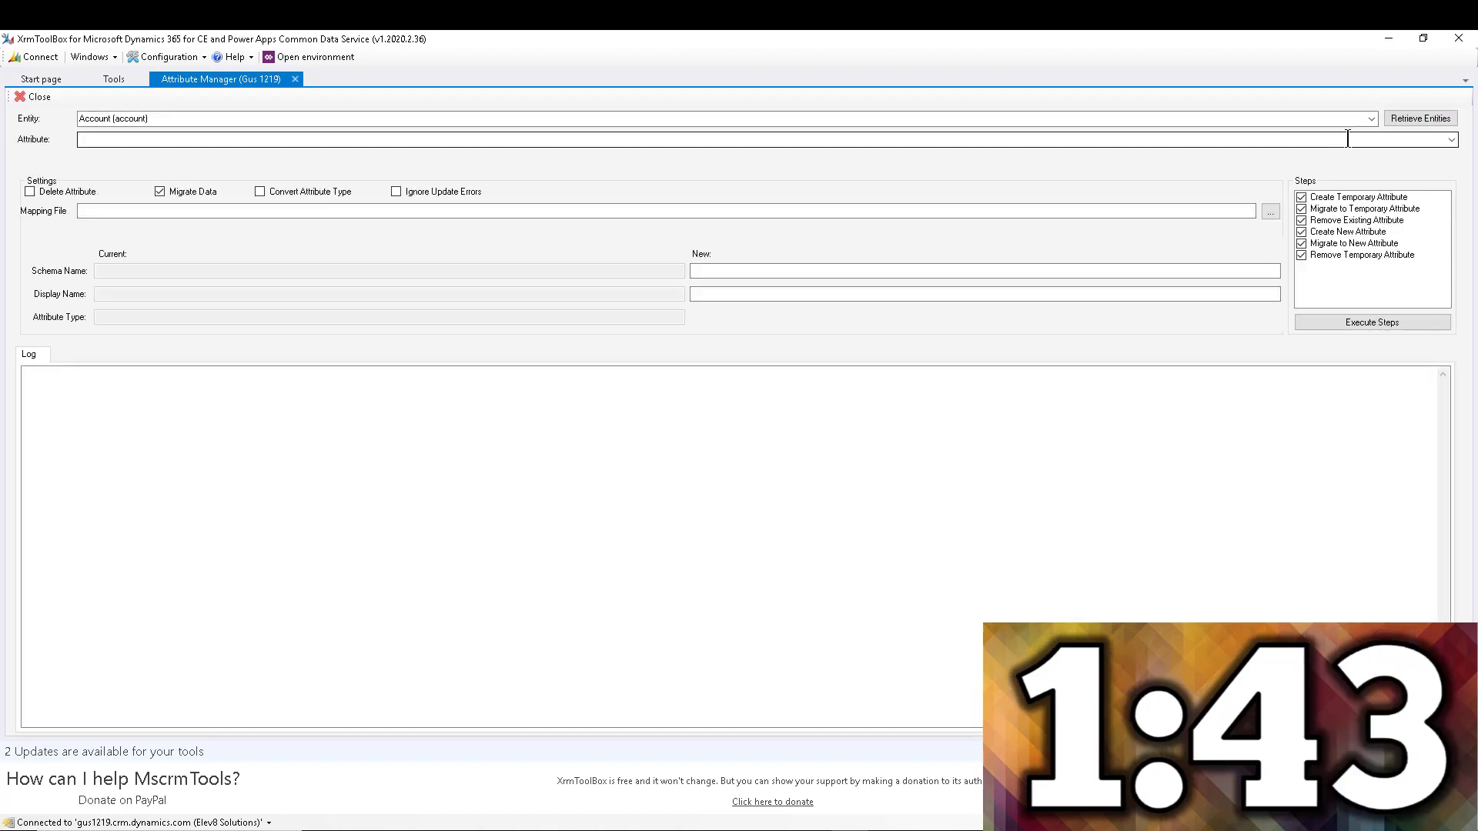
{"action": "left_click", "coordinate": [1450, 140]}
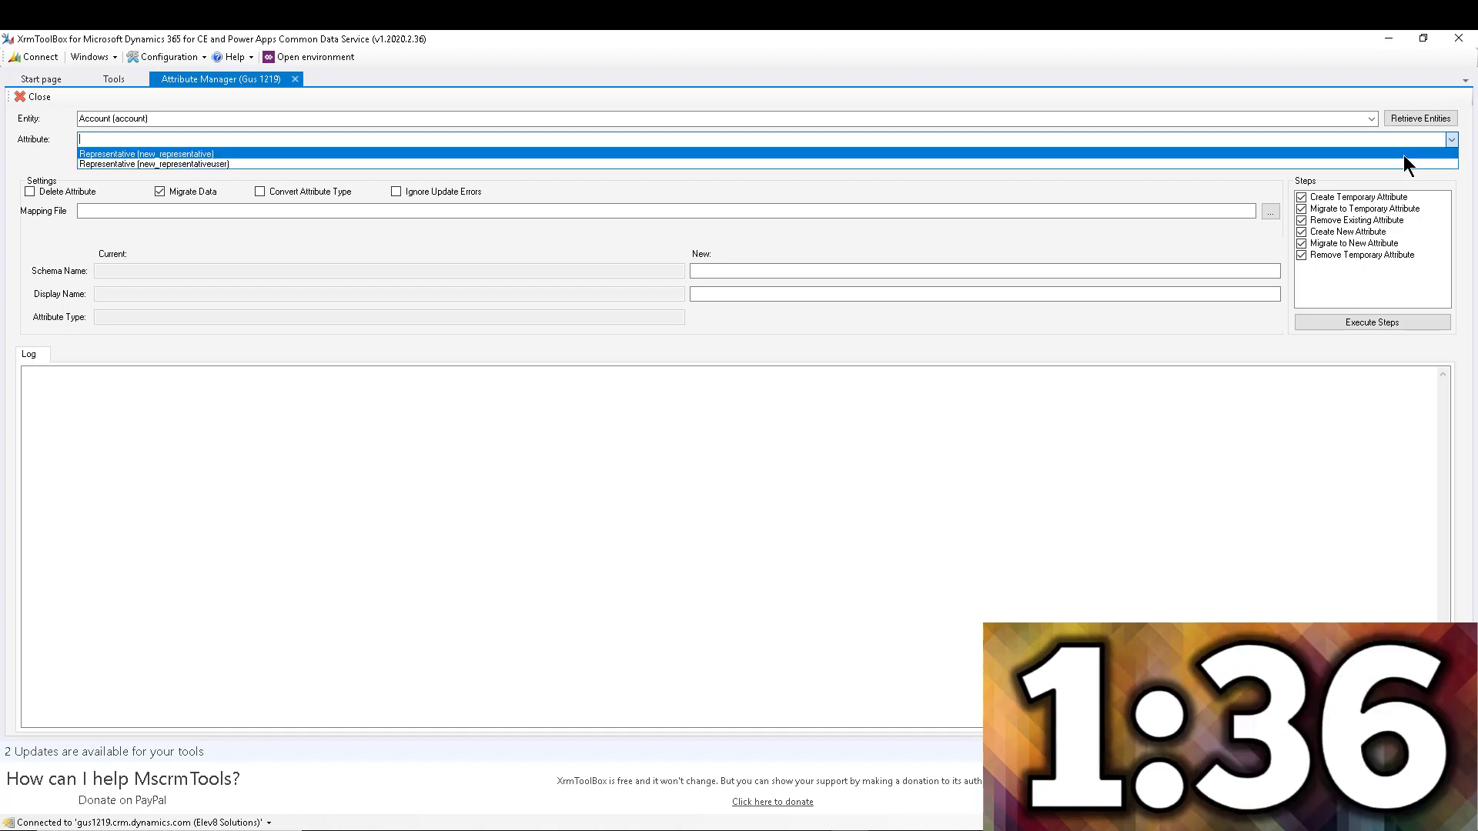
- Map Representative (new_representative) to new schema name new_RepresentativeUser, keeping display name Representative
{"action": "left_click", "coordinate": [1404, 156]}
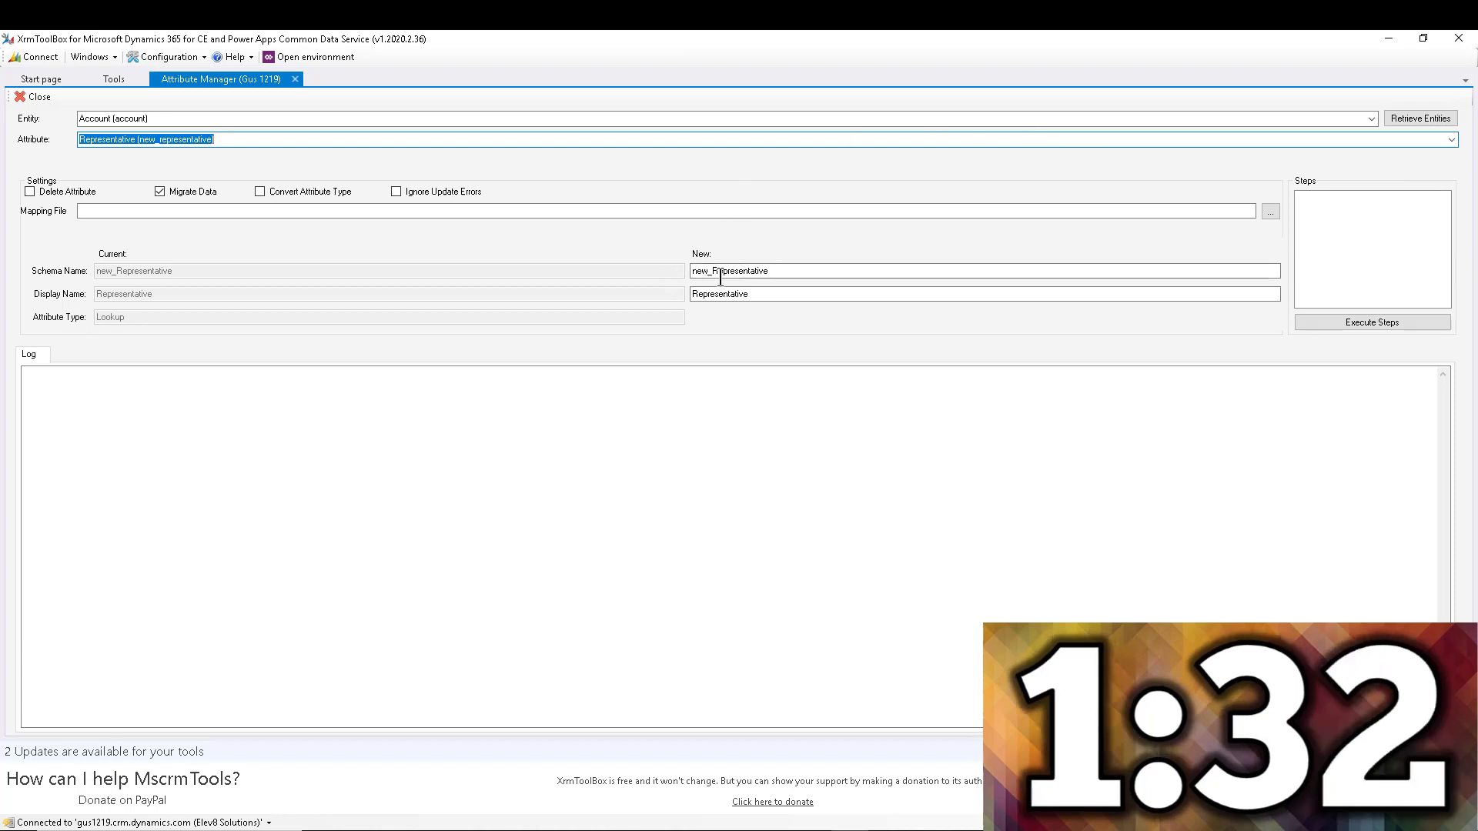
{"action": "left_click", "coordinate": [786, 271]}
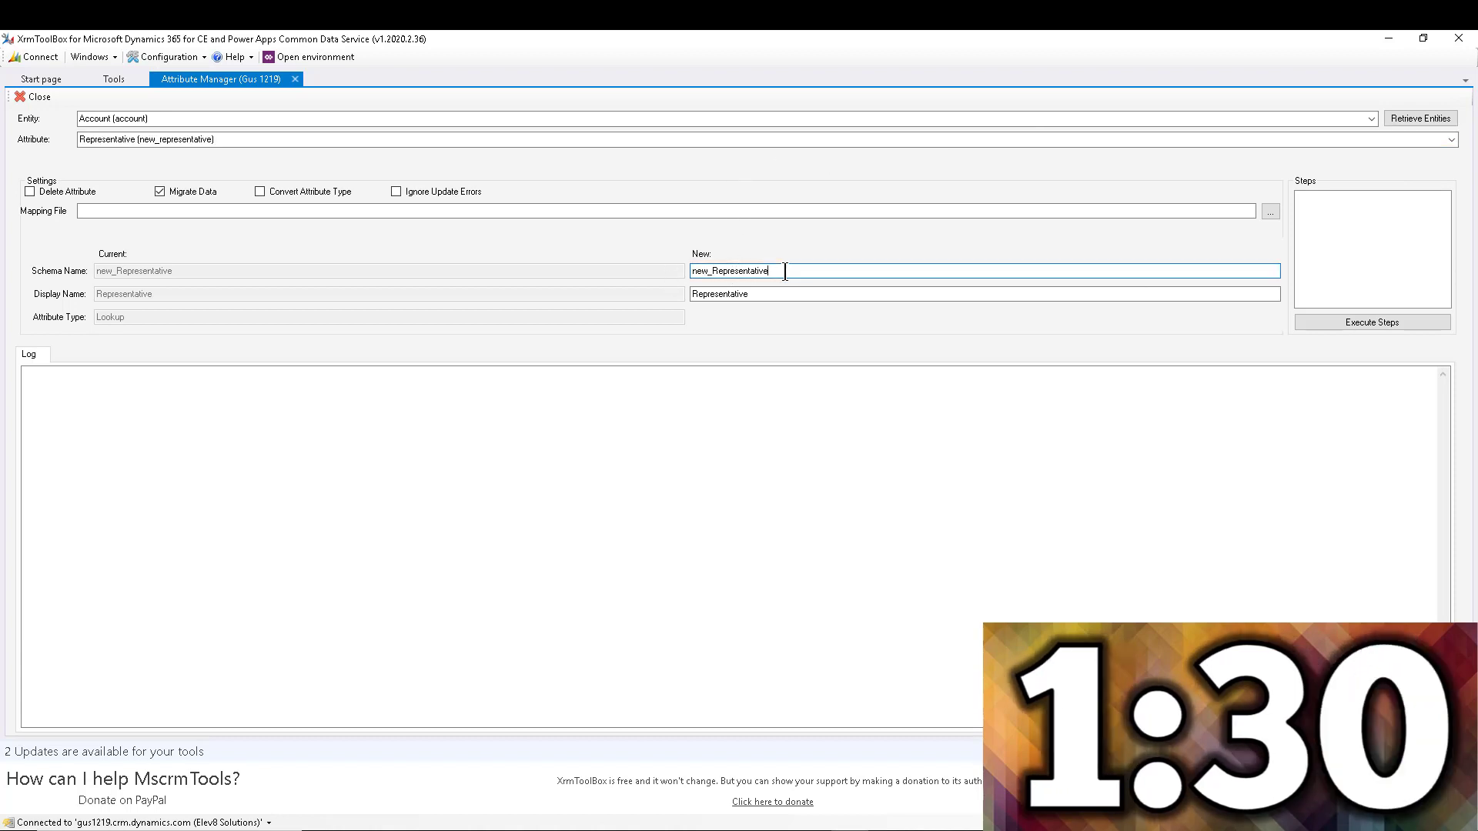
{"action": "type", "text": "User"}
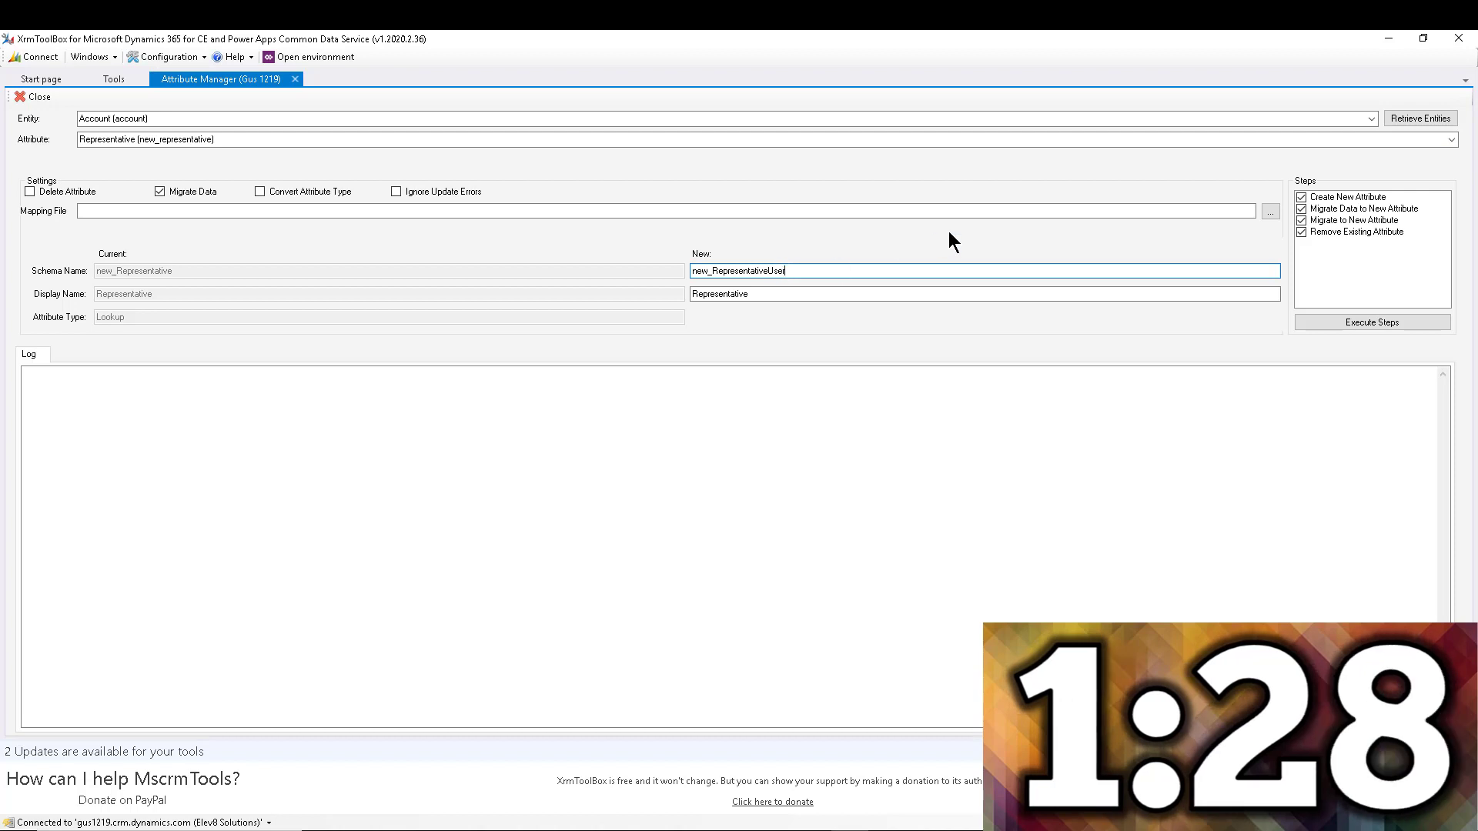
{"action": "left_click", "coordinate": [1452, 140]}
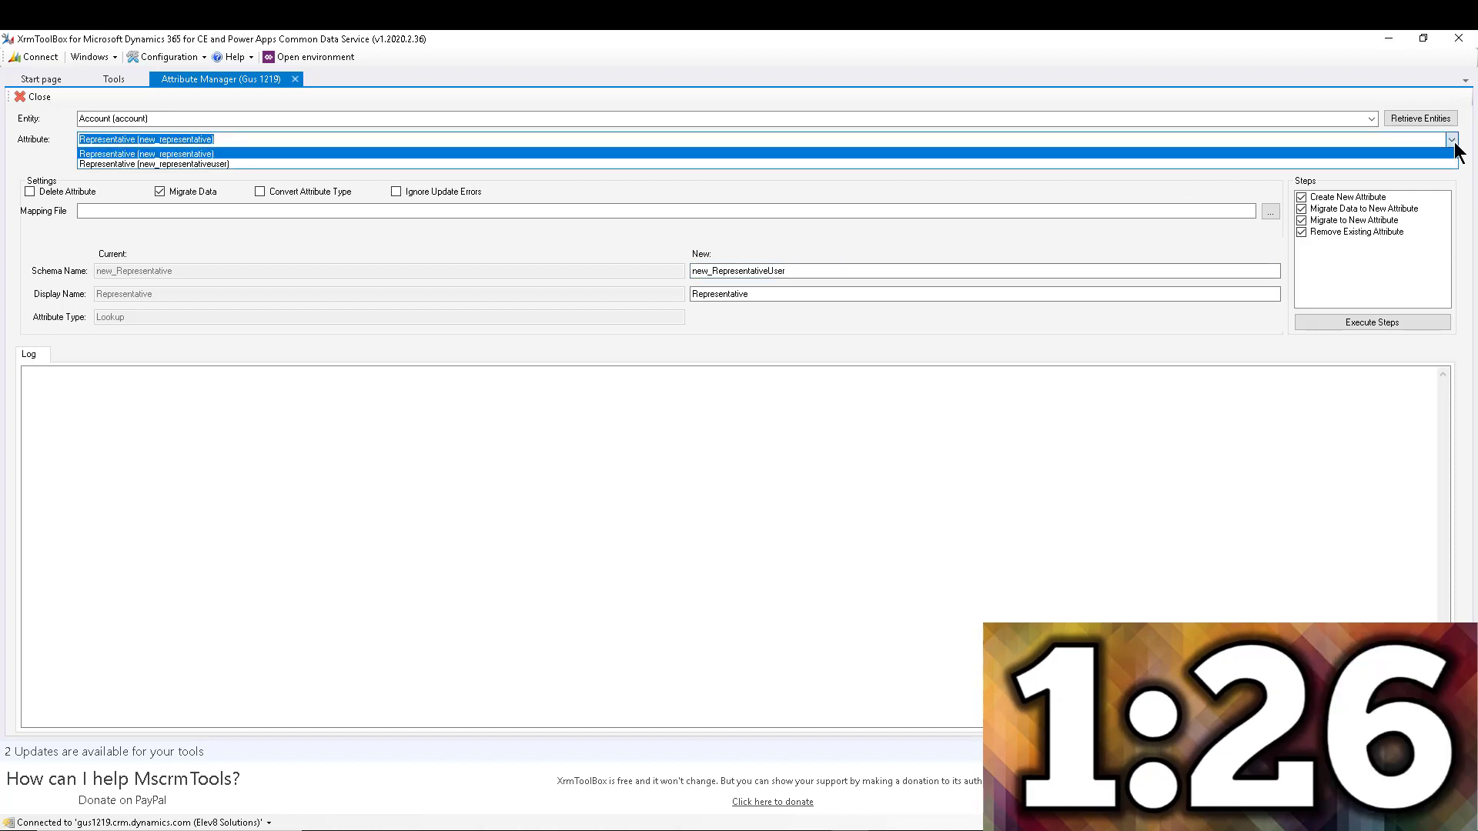
{"action": "left_click", "coordinate": [1454, 145]}
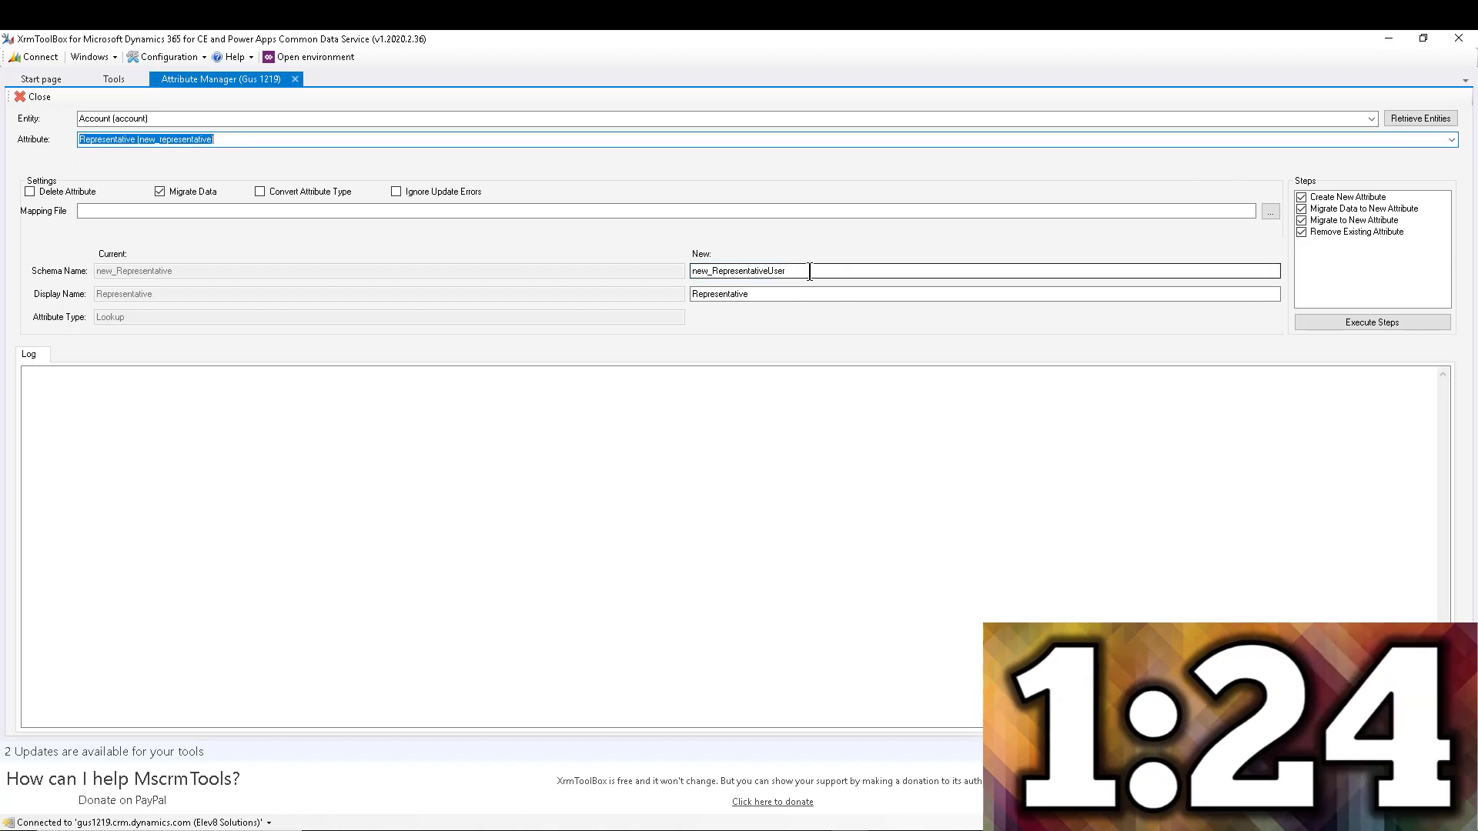
{"action": "left_click", "coordinate": [775, 298]}
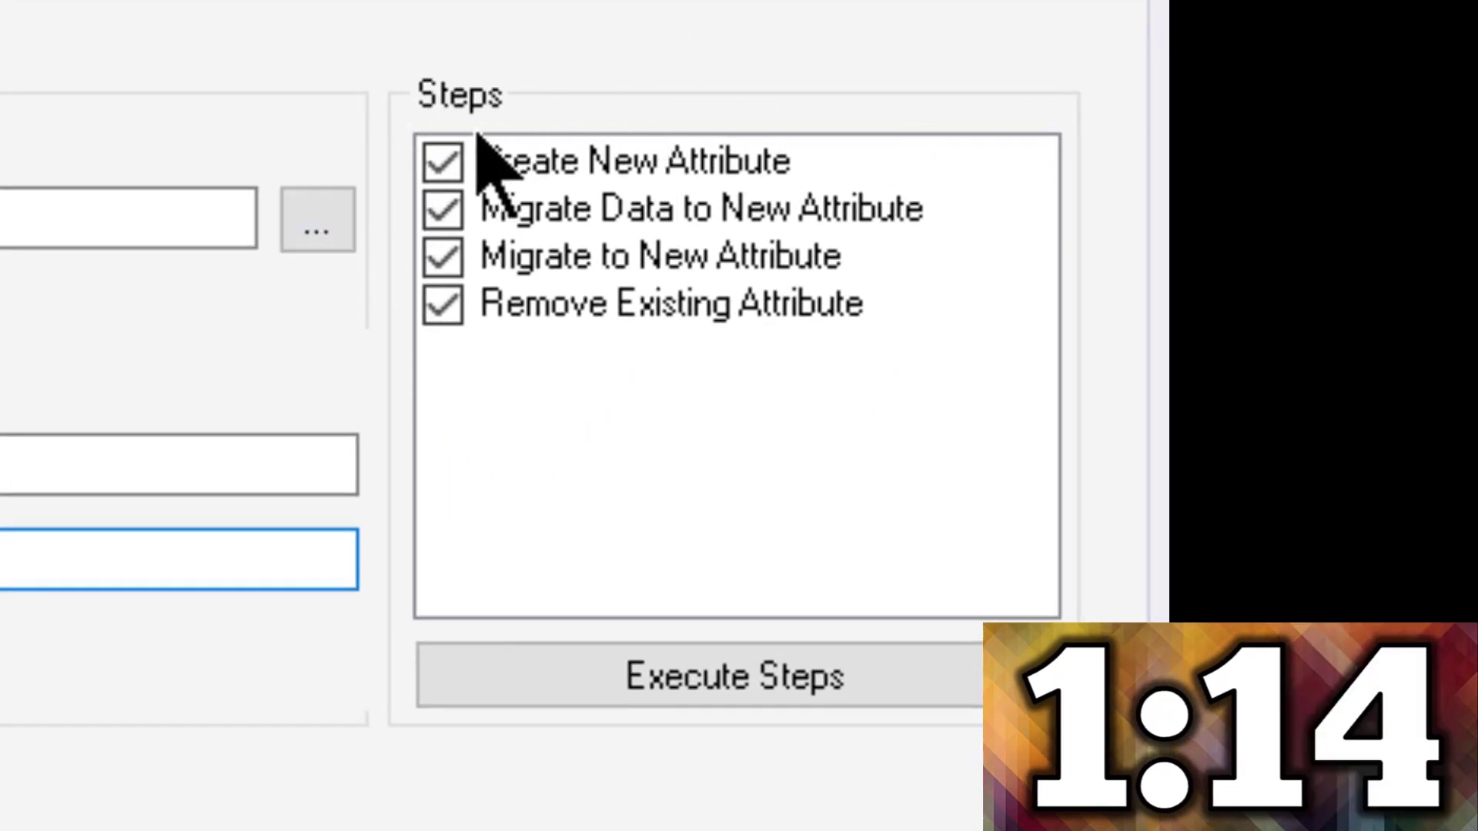
- Uncheck the Create New Attribute and Migrate Data to New Attribute steps
{"action": "left_click", "coordinate": [446, 162]}
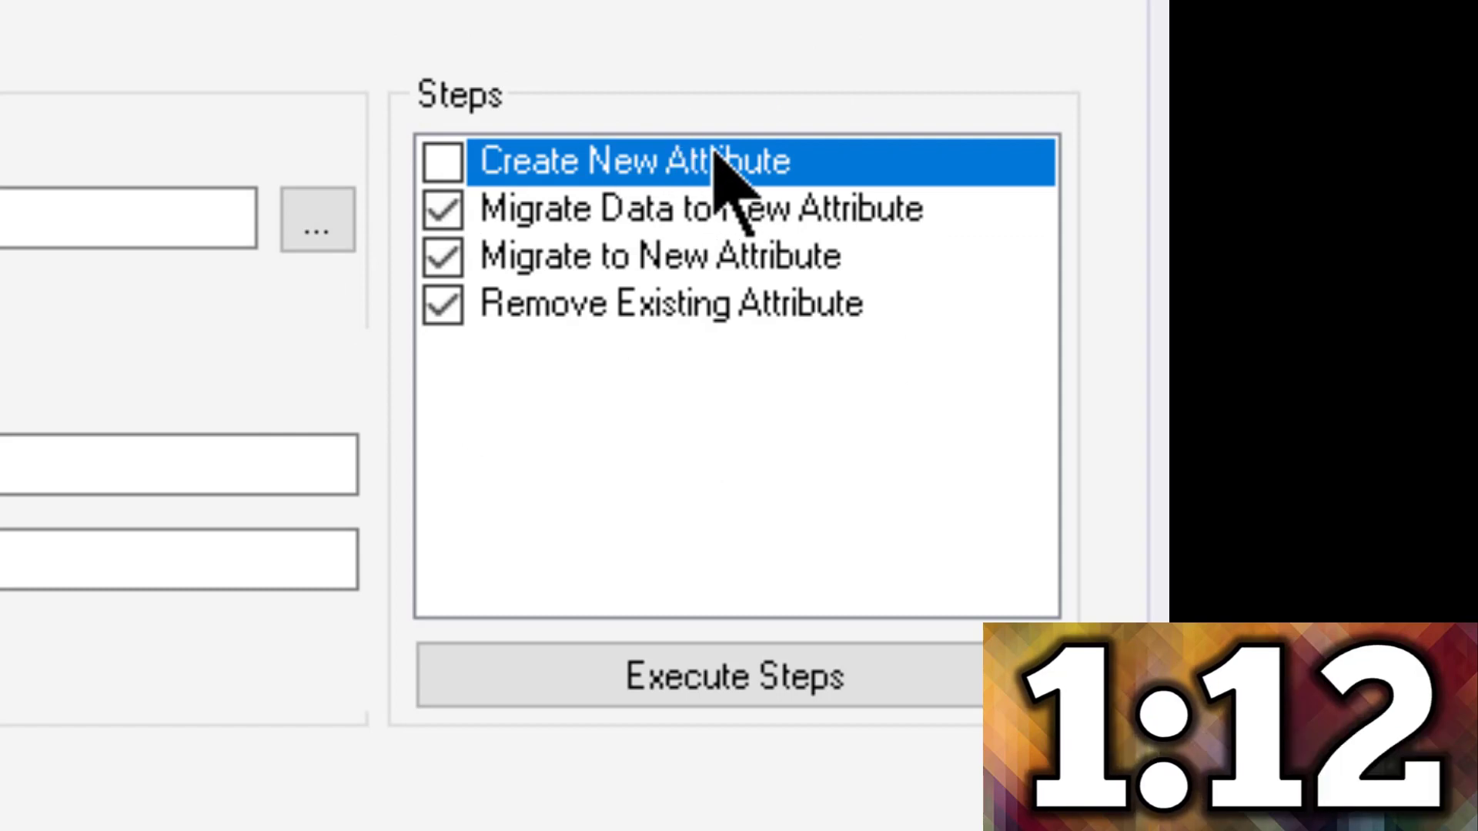
{"action": "left_click", "coordinate": [444, 211]}
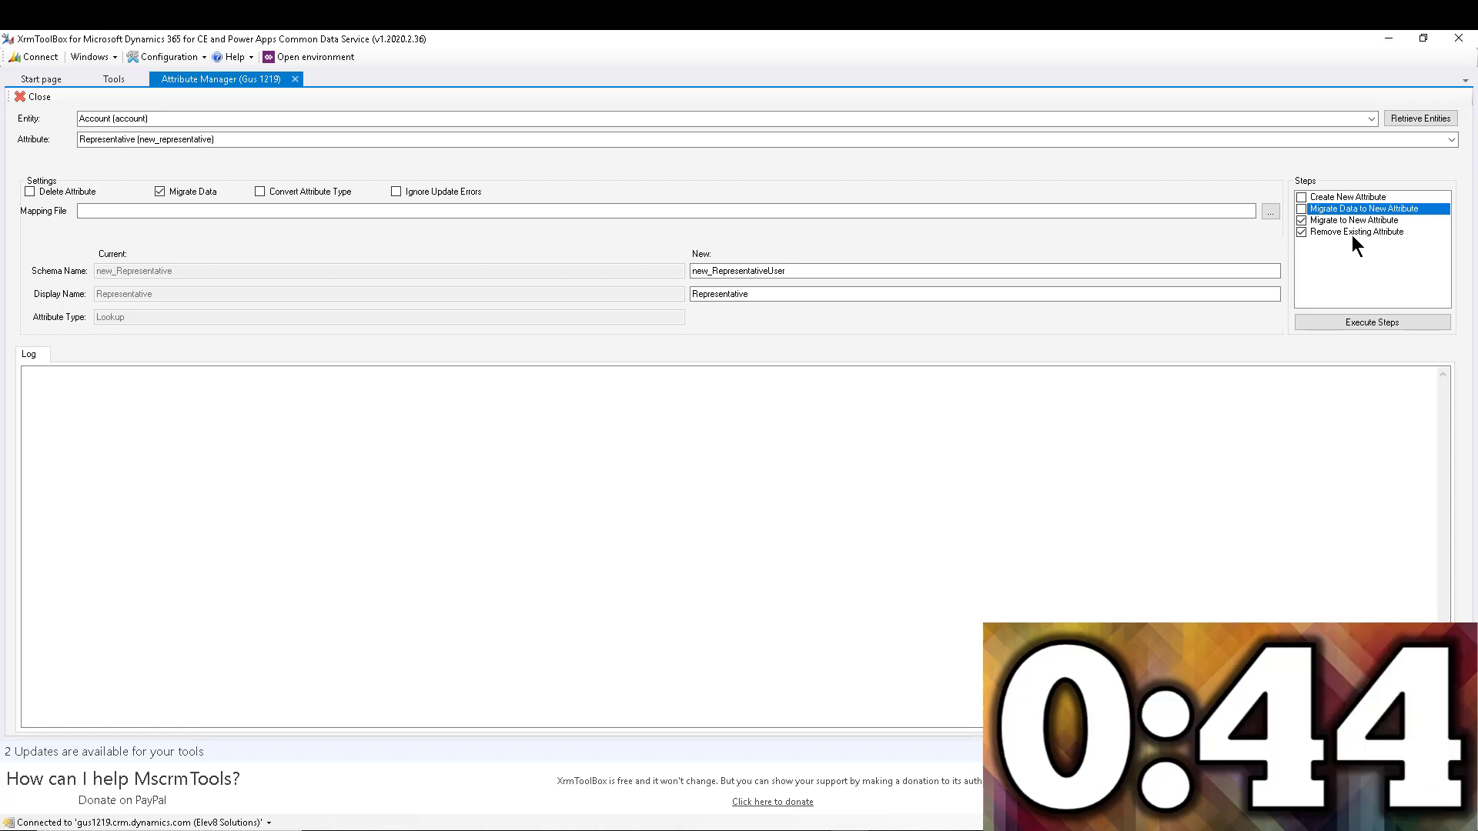
- Execute the queued steps until the log reports new_representative deleted and Steps Completed
{"action": "left_click", "coordinate": [1361, 323]}
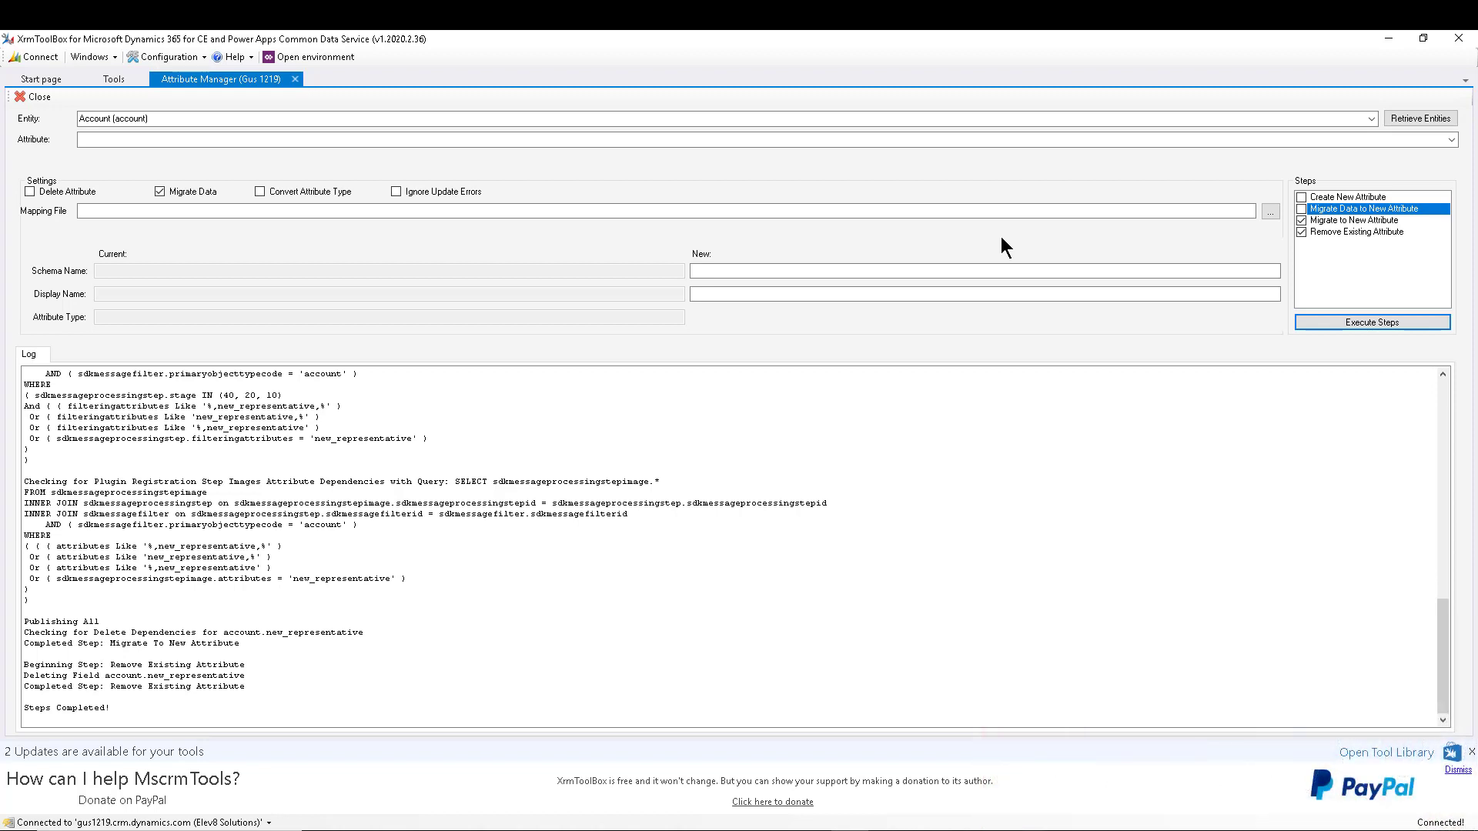
{"action": "left_click", "coordinate": [812, 830]}
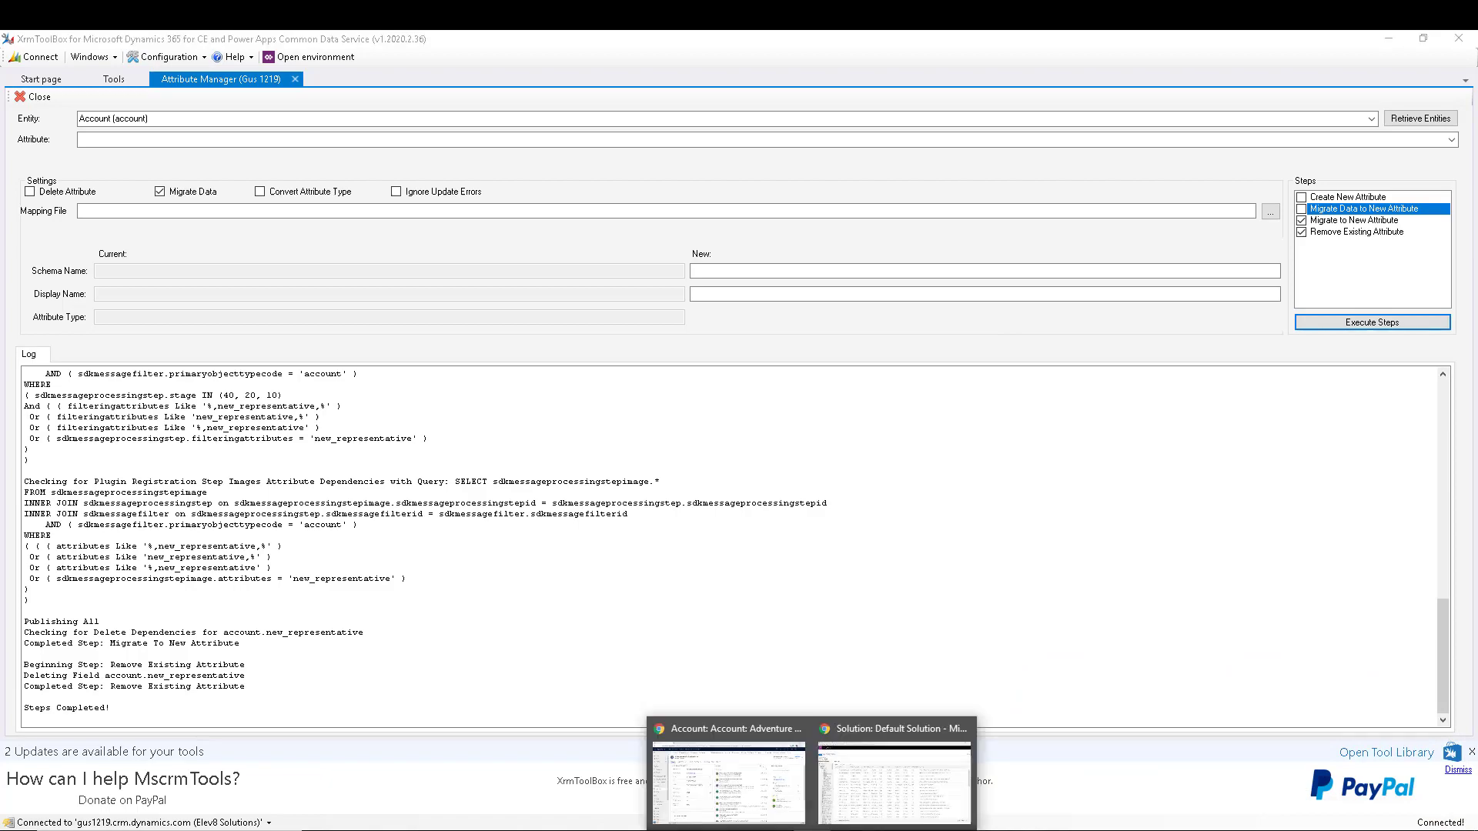
- Reload the Active Accounts list in Chrome, showing every Representative value now empty
{"action": "left_click", "coordinate": [745, 804]}
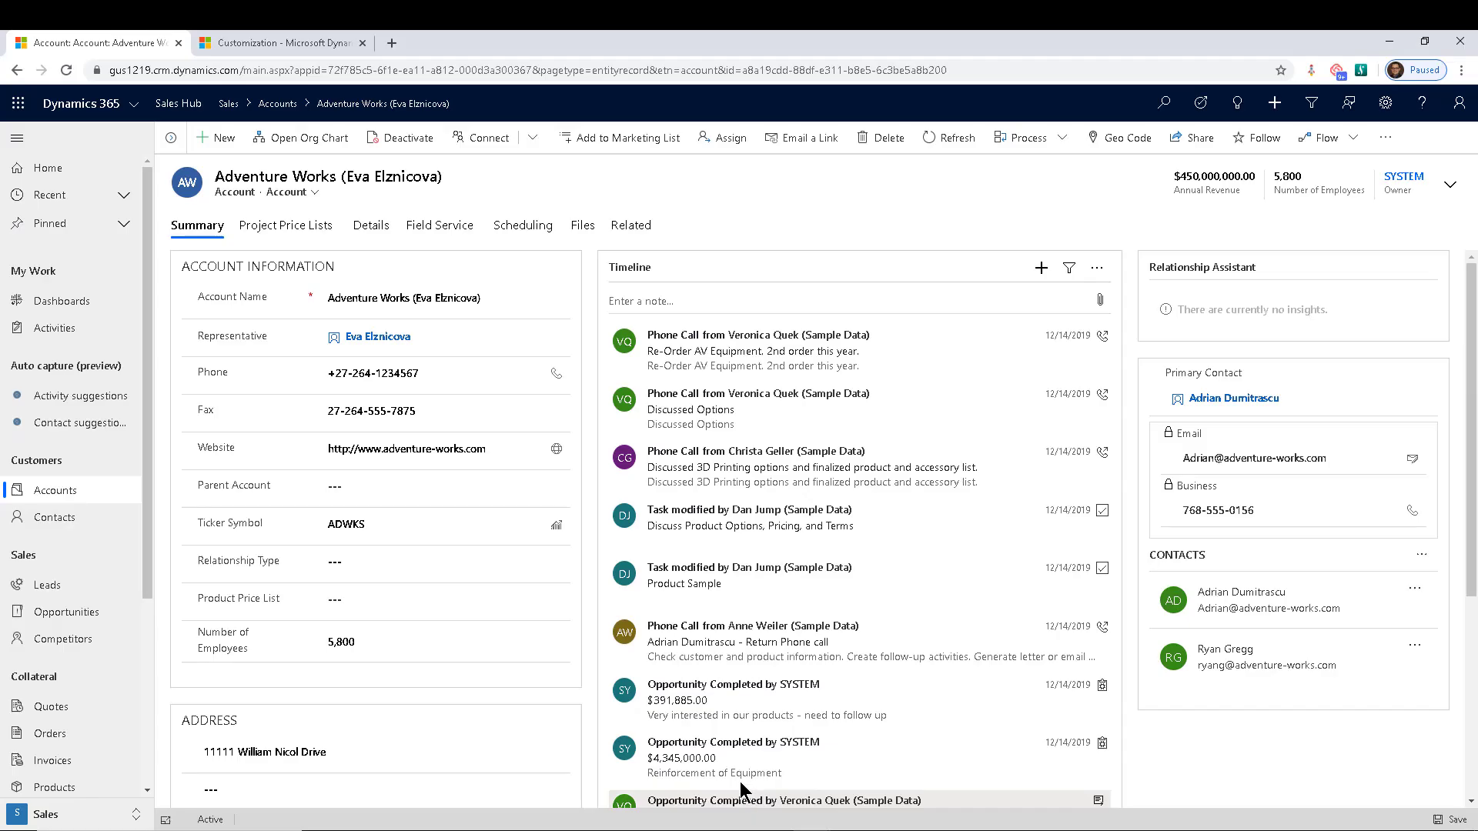
{"action": "left_click", "coordinate": [57, 496]}
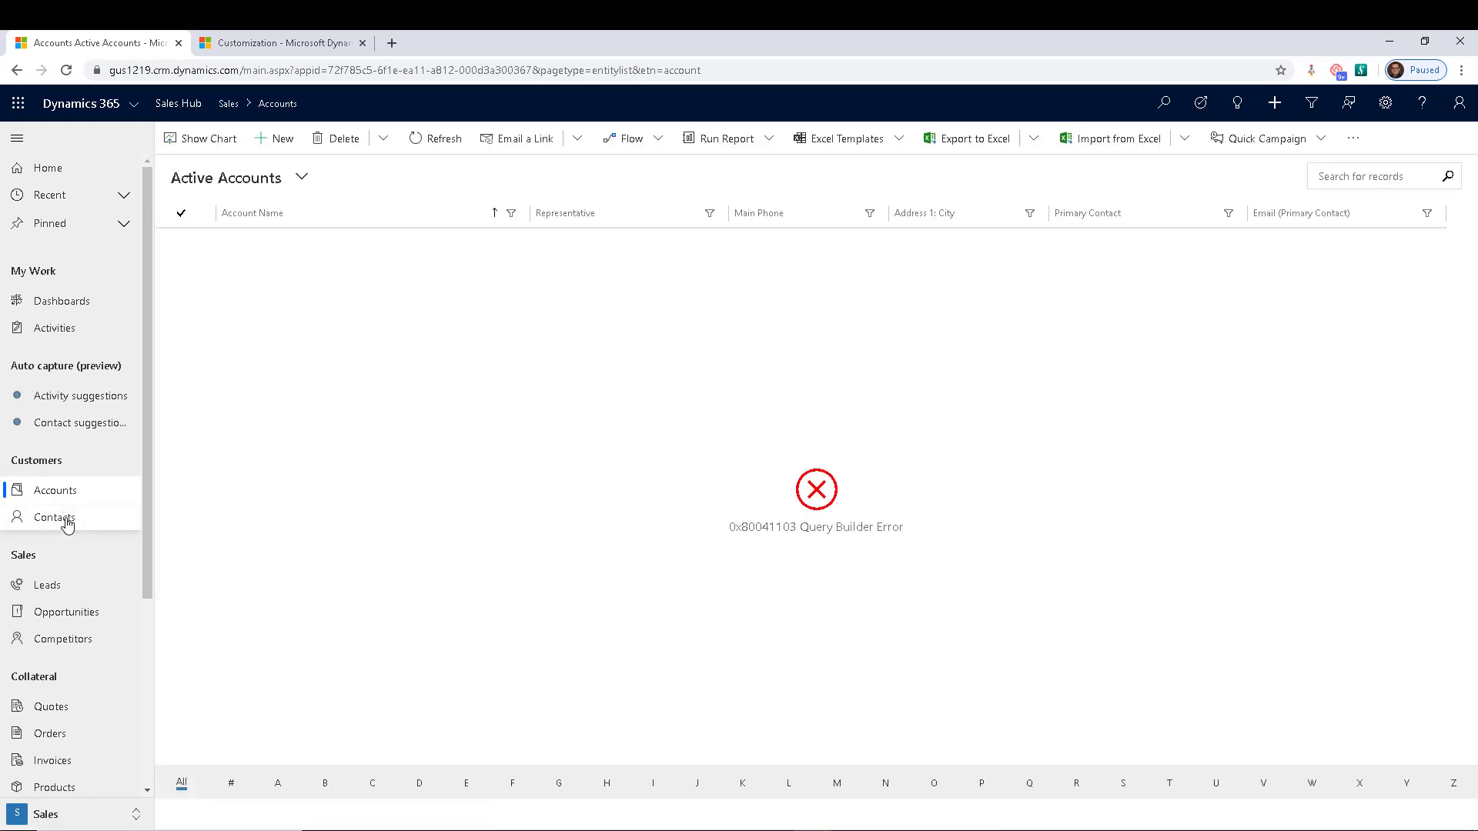
{"action": "left_click", "coordinate": [67, 520]}
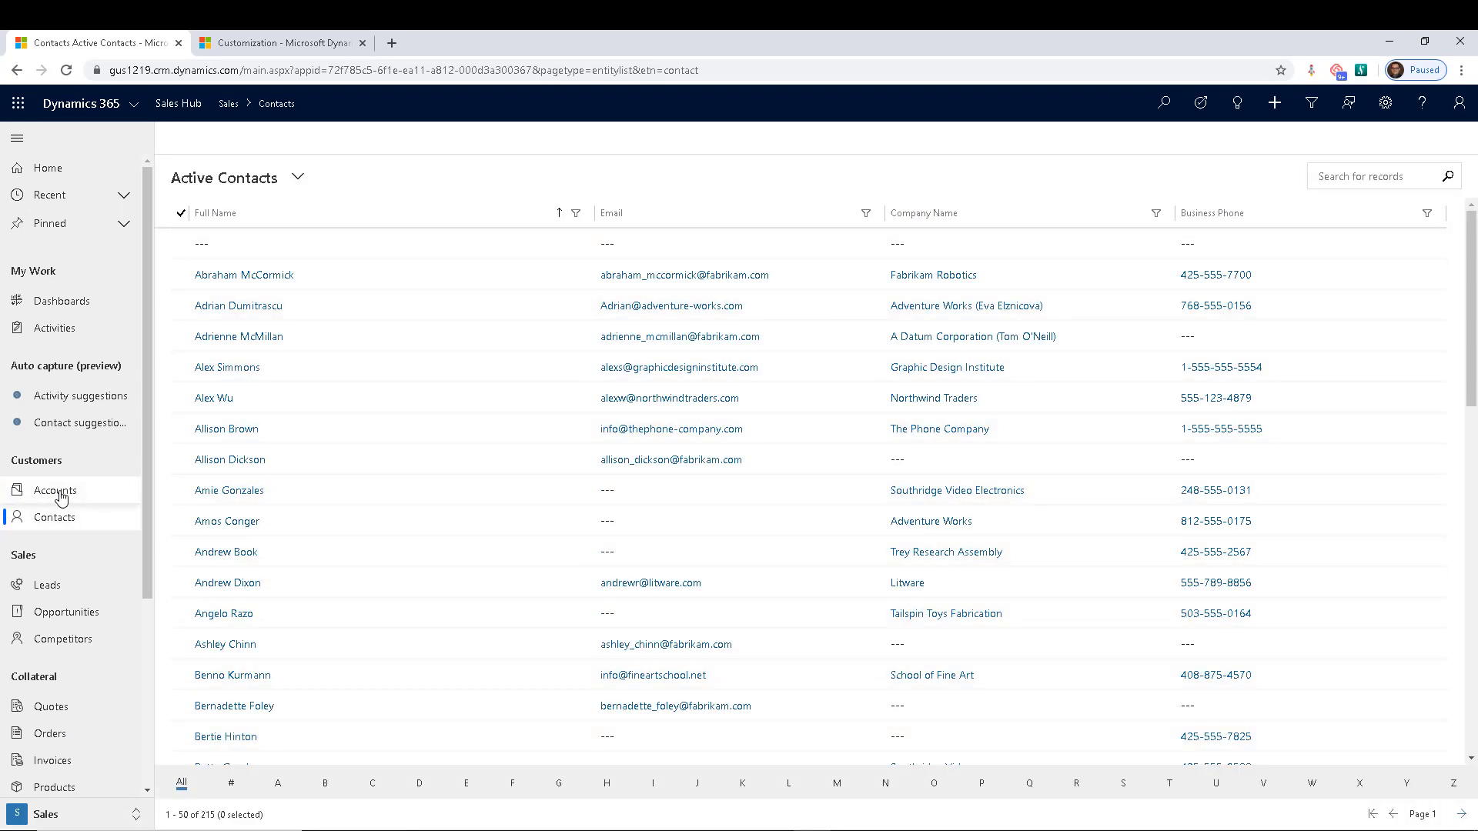
{"action": "left_click", "coordinate": [55, 495]}
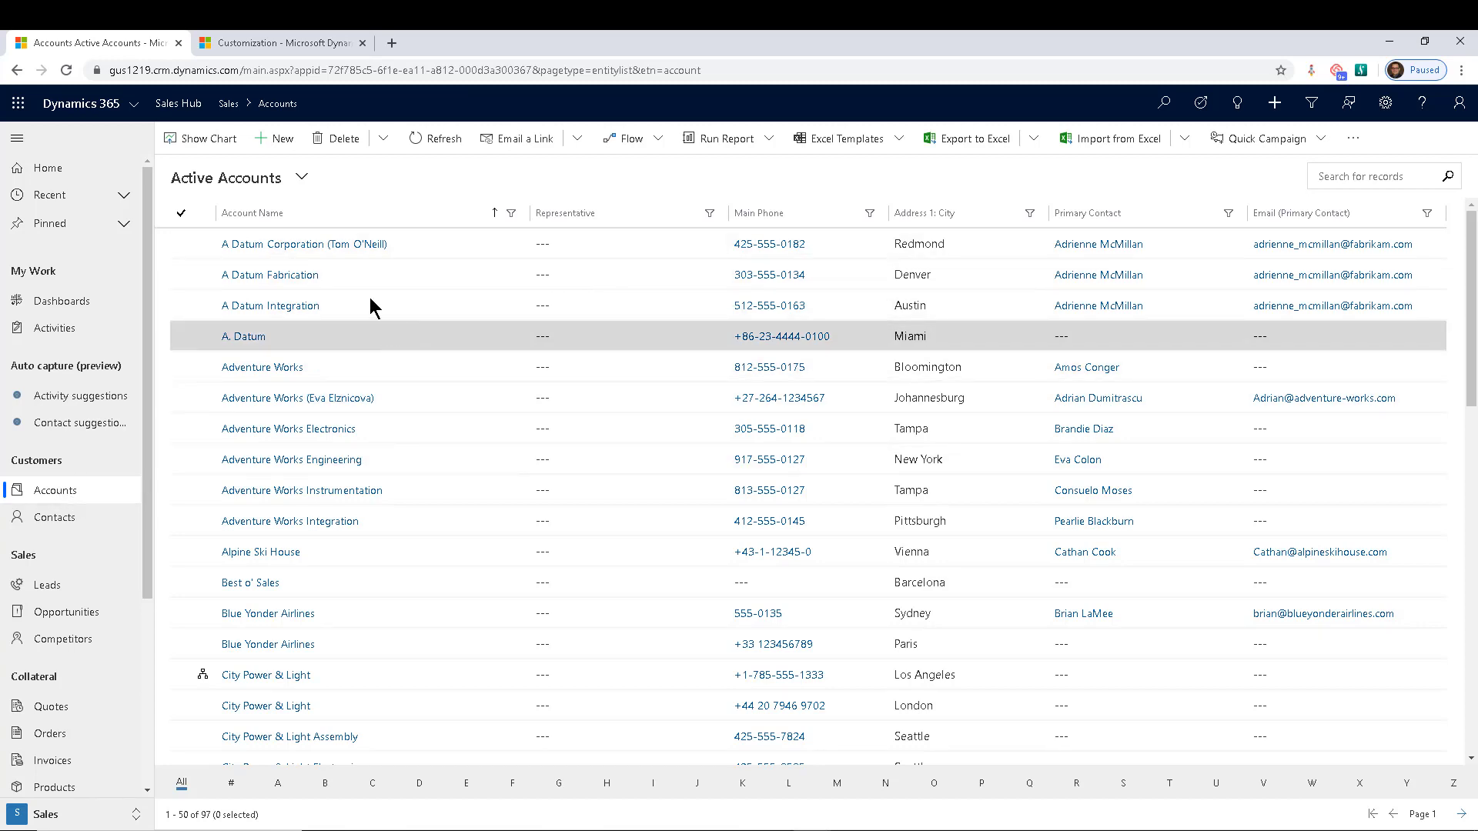
- Open the A. Datum account and set its Representative lookup to the first user in the Users list
{"action": "left_click", "coordinate": [244, 337]}
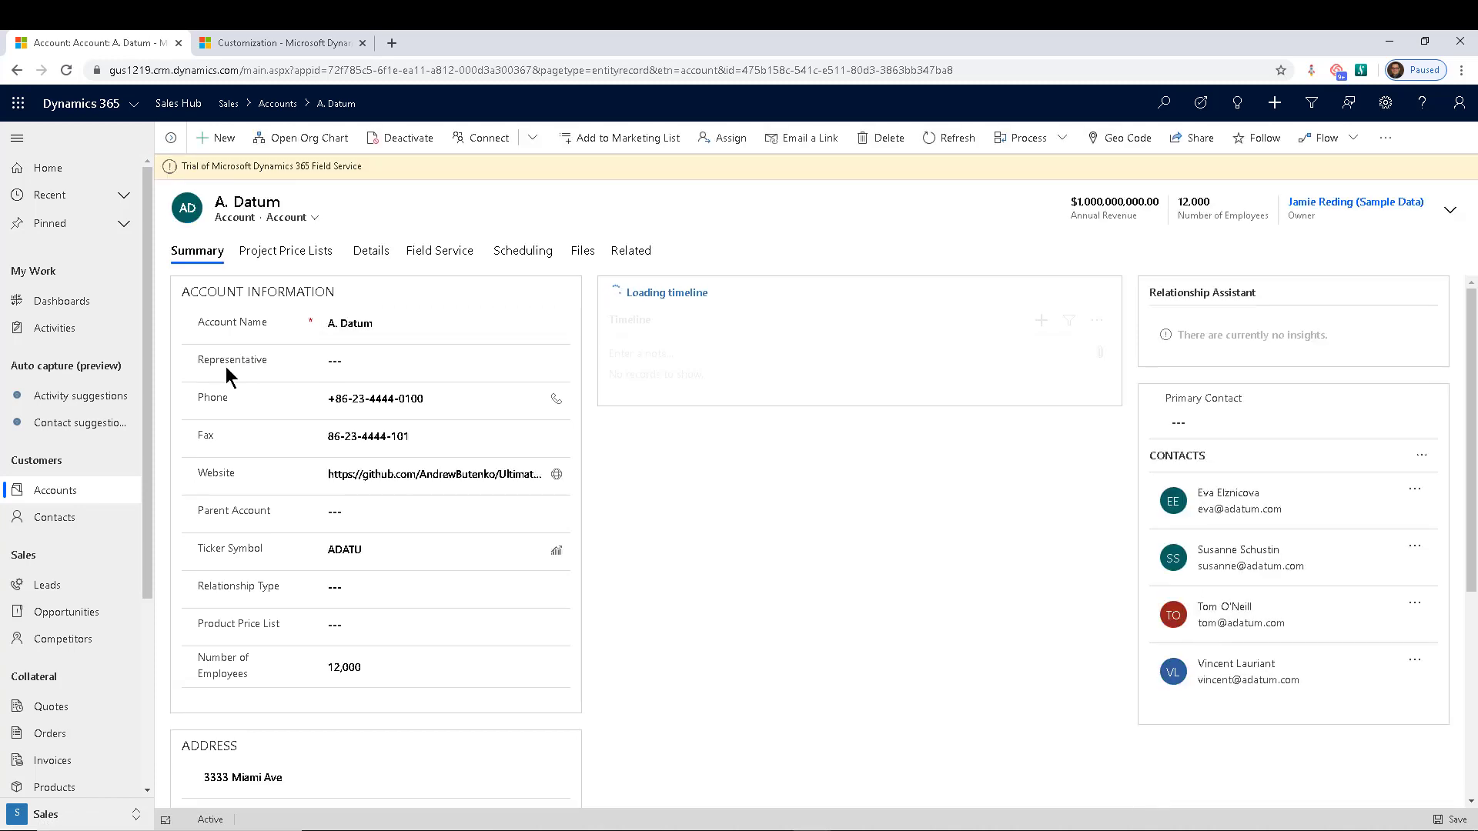
{"action": "left_click", "coordinate": [389, 362]}
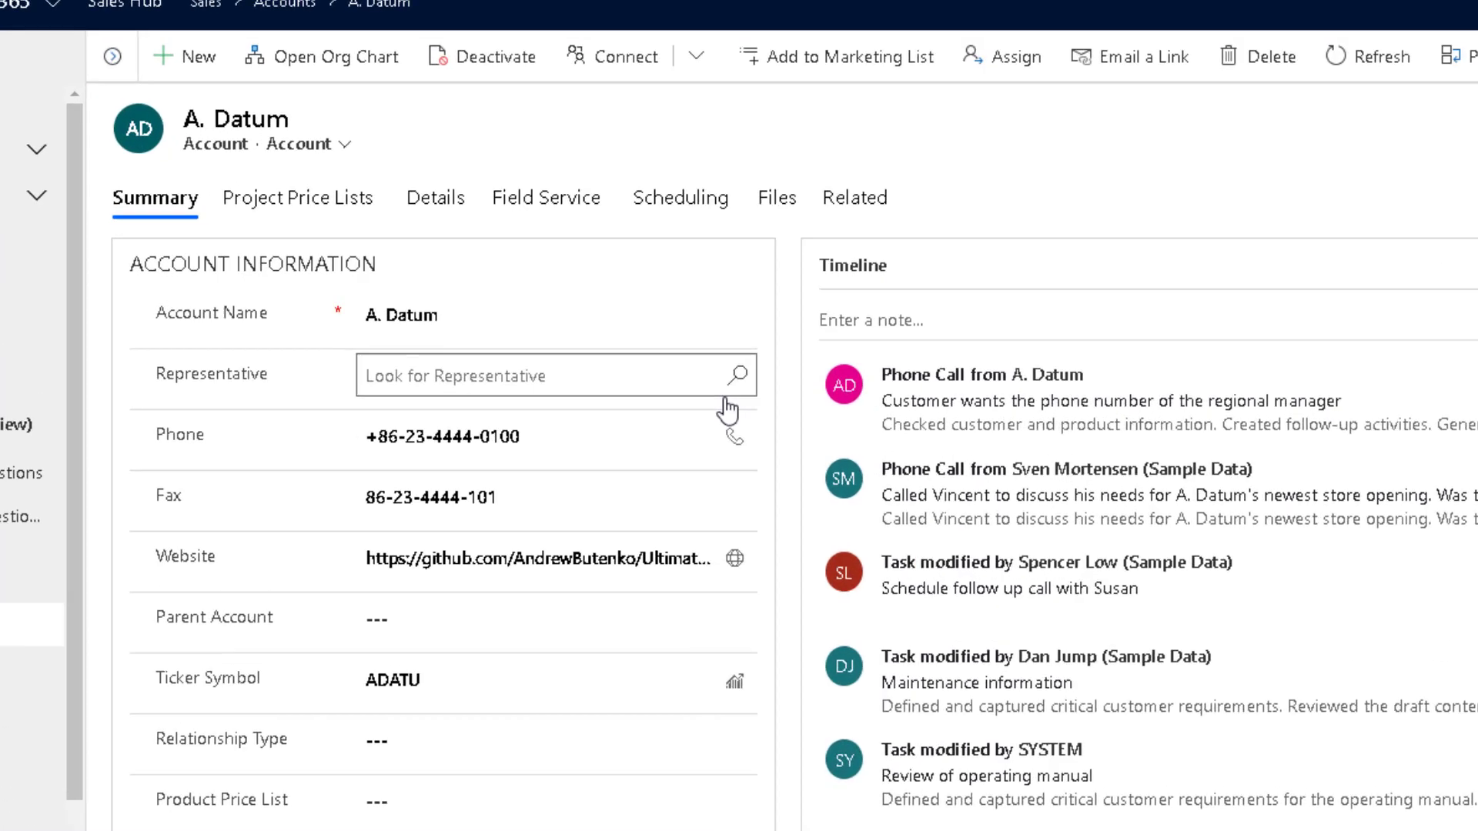
{"action": "left_click", "coordinate": [968, 440]}
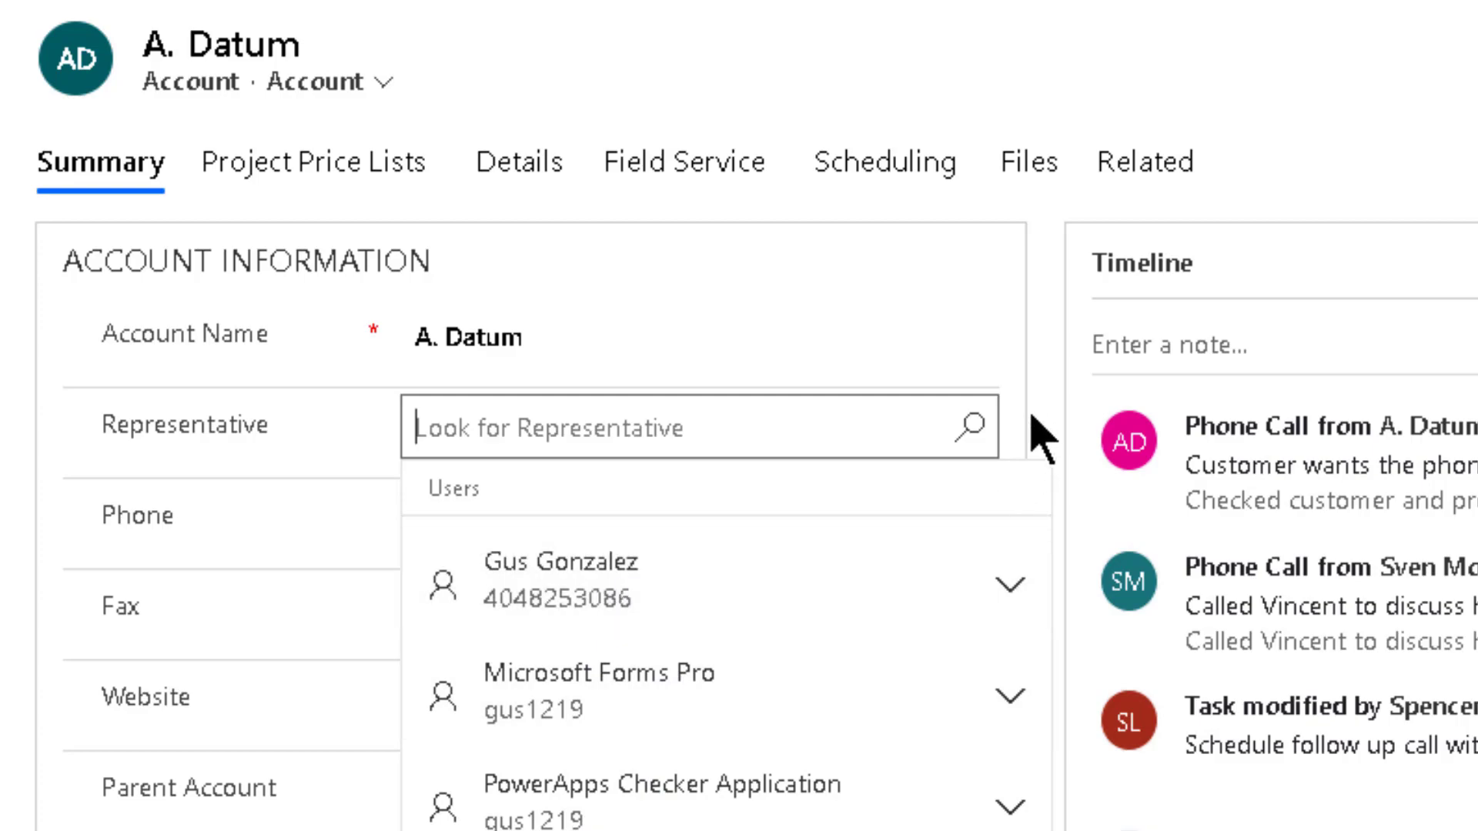
{"action": "left_click", "coordinate": [1032, 415]}
{"action": "left_click", "coordinate": [834, 418]}
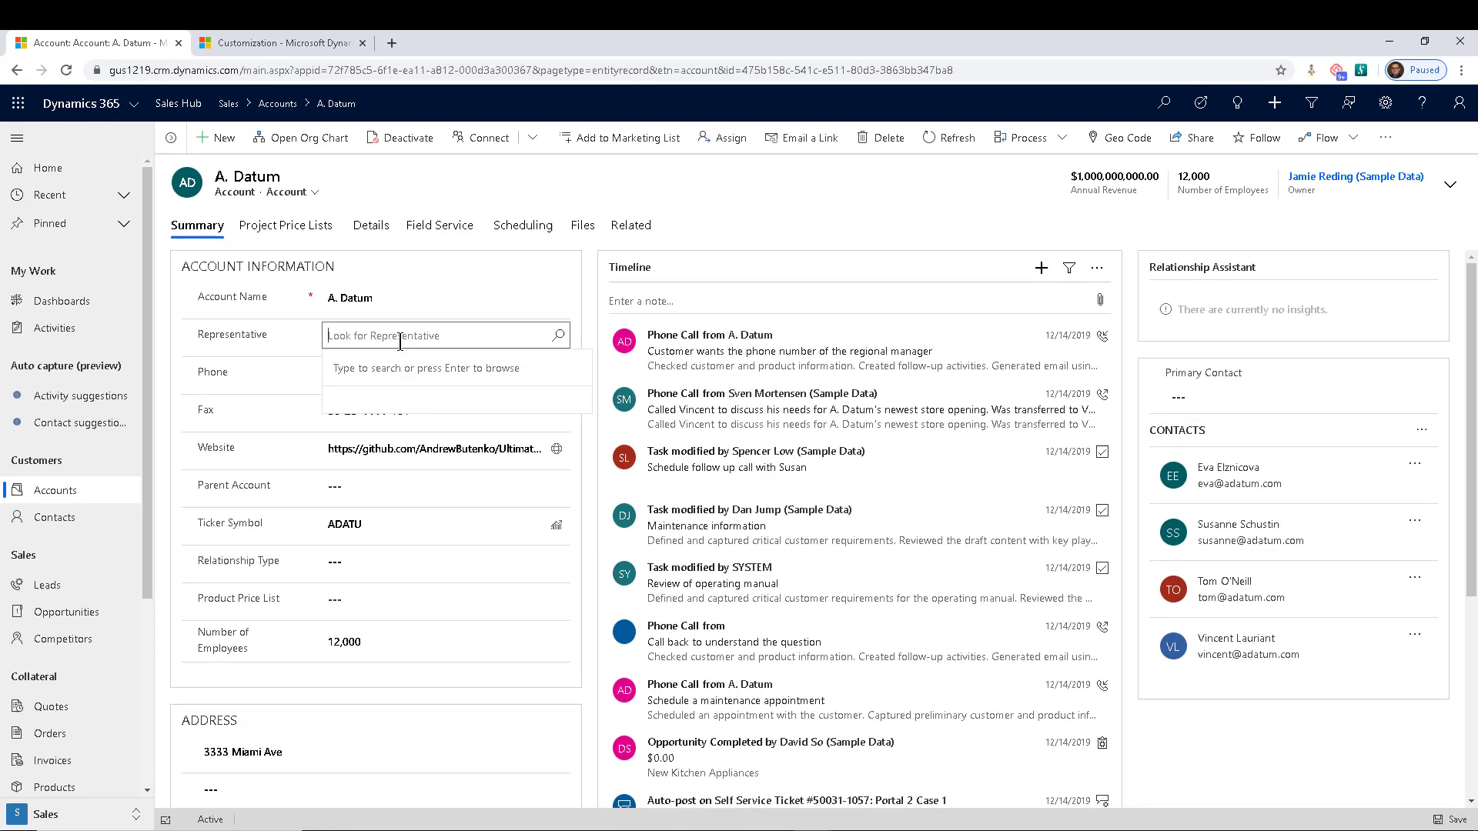
{"action": "left_click", "coordinate": [558, 336]}
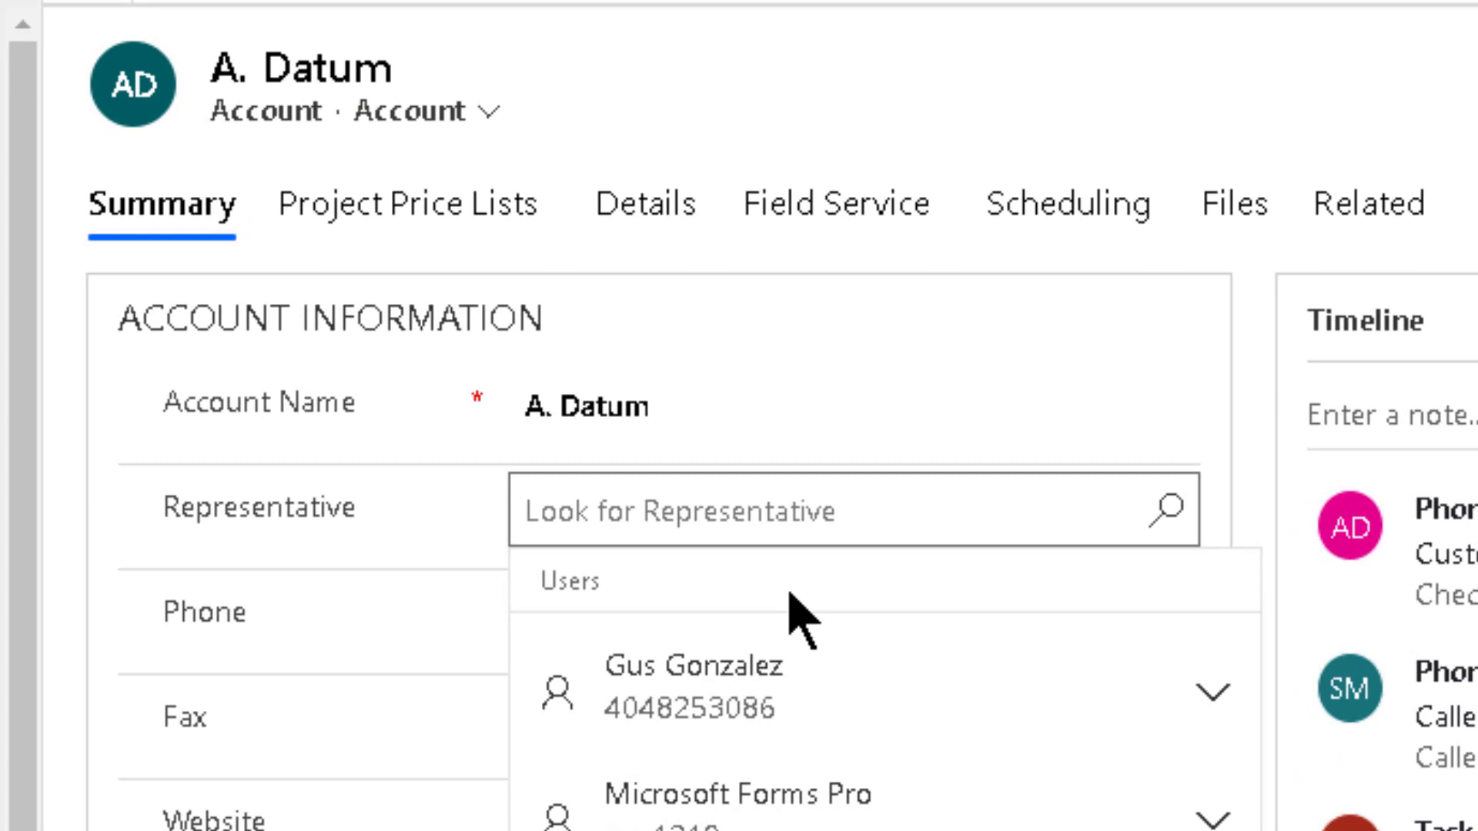
{"action": "left_click", "coordinate": [762, 697]}
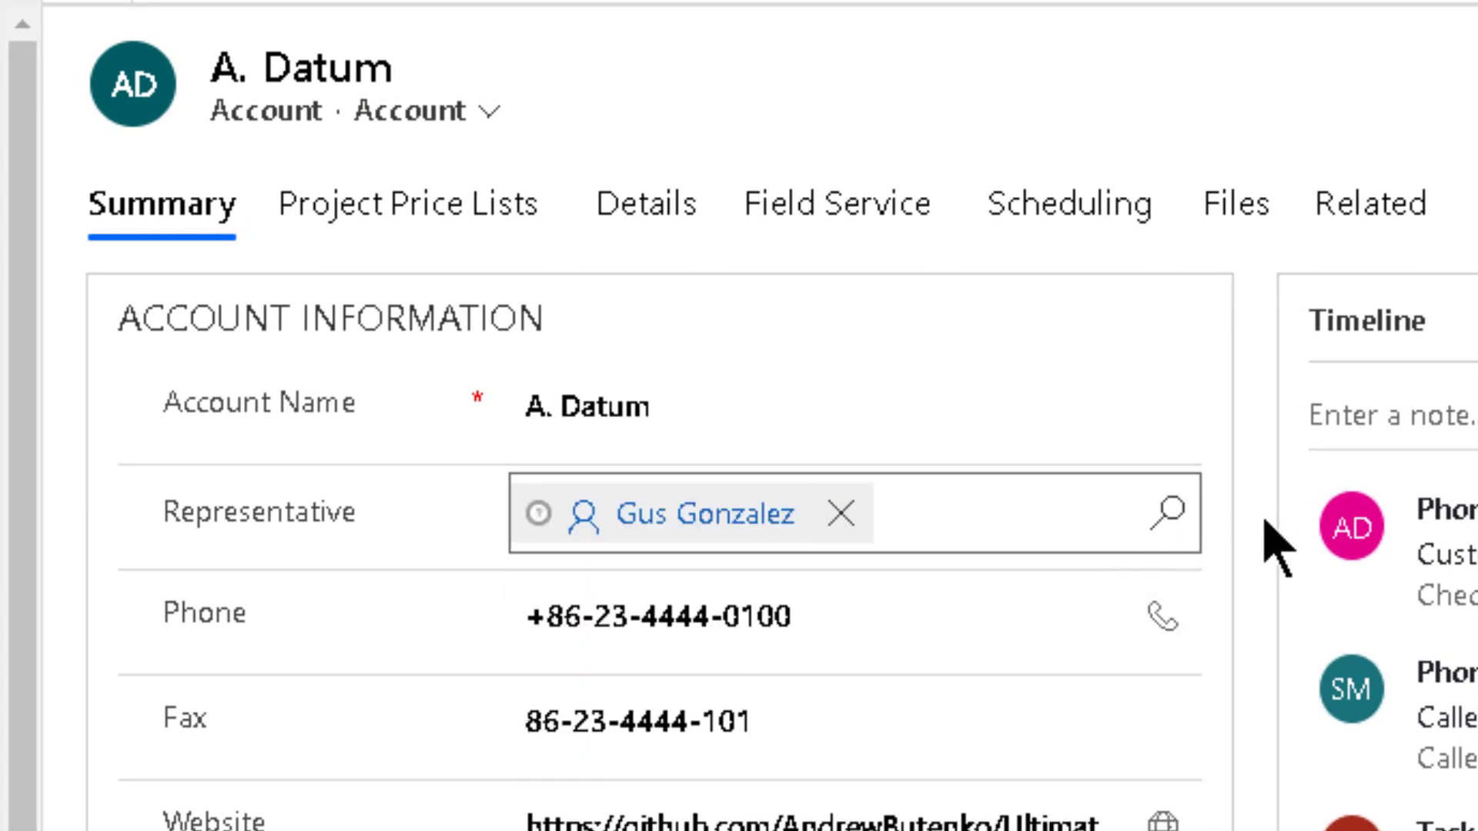